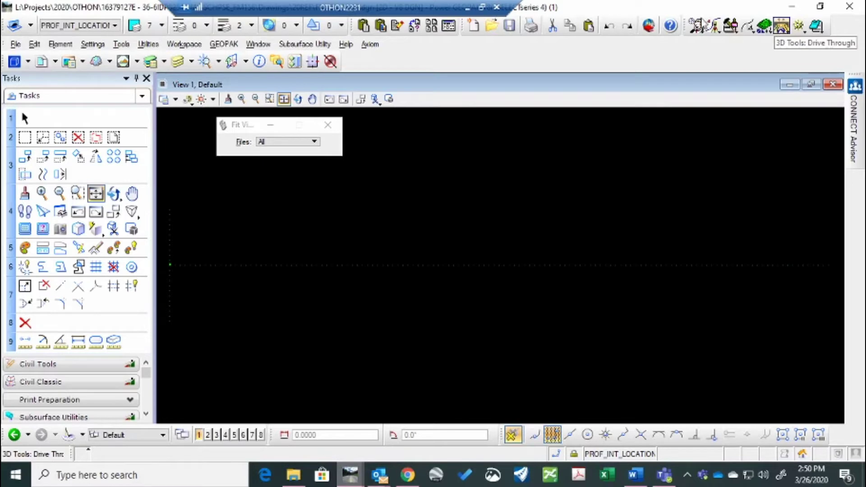
Open the FM 156 GEOPAK project as user CT.
left_click(715, 27)
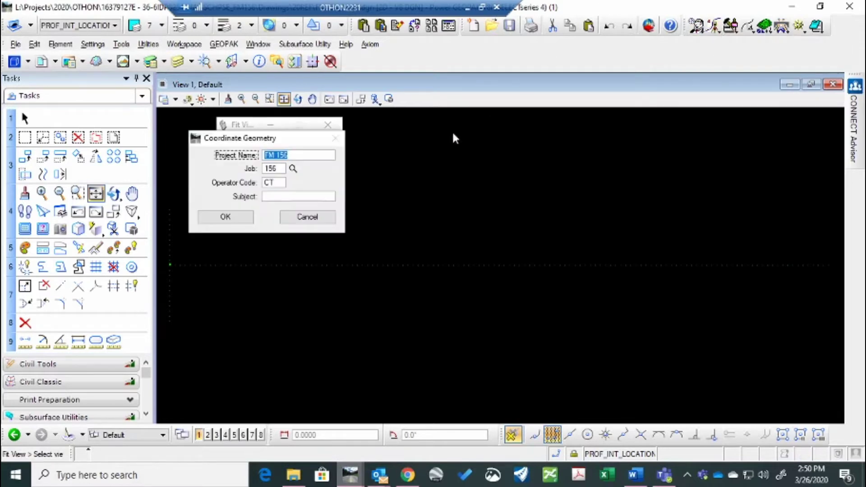
key("Escape")
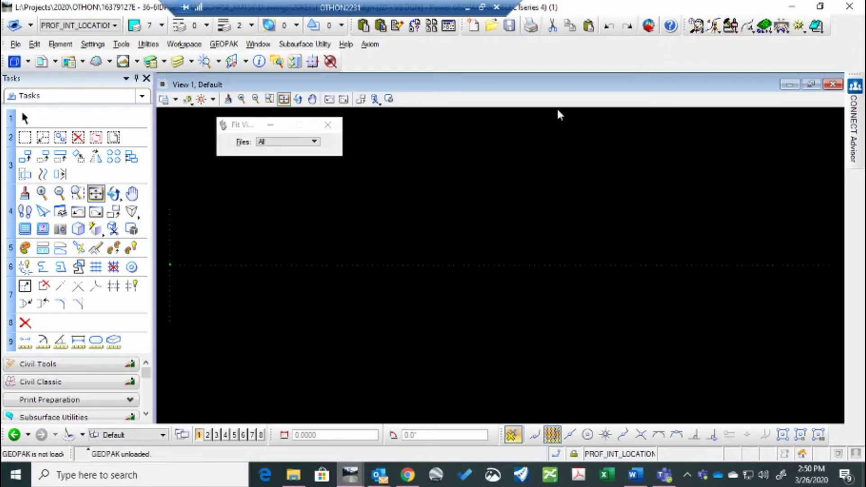
left_click(697, 26)
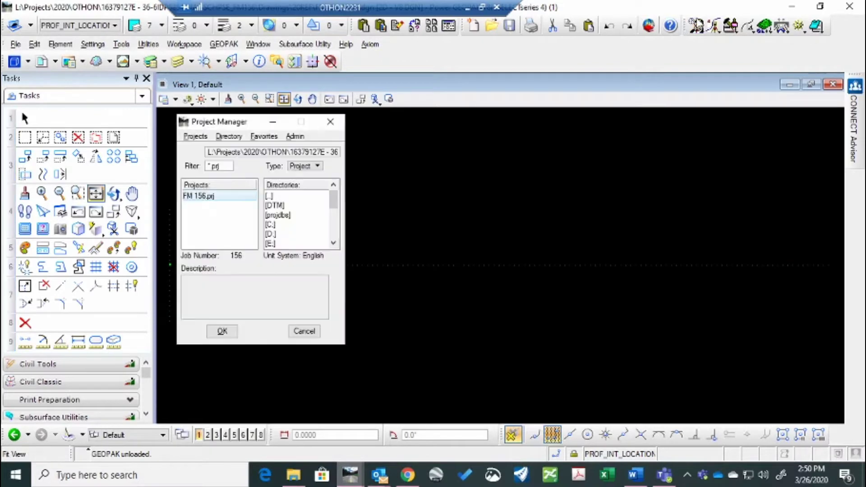
double_click(200, 199)
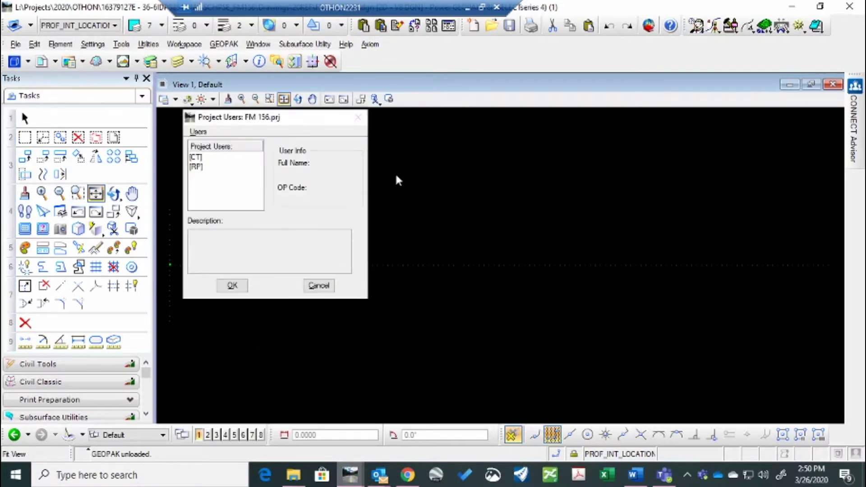
double_click(200, 160)
key("Escape")
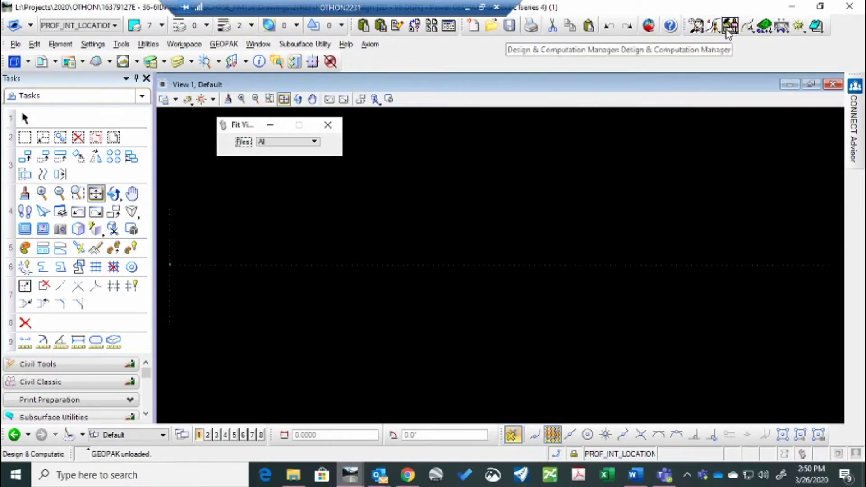
In Design and Computation Manager, select Profile > Exist 200:20 and bring up its drawing options.
left_click(731, 31)
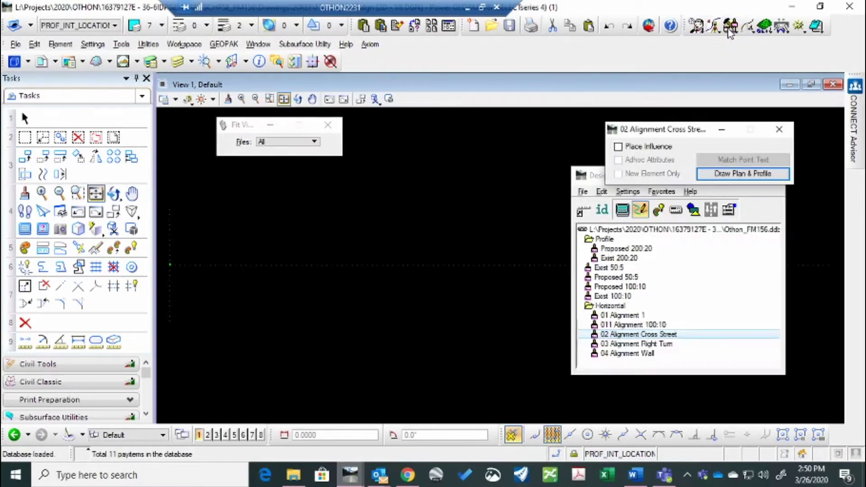
left_click(601, 183)
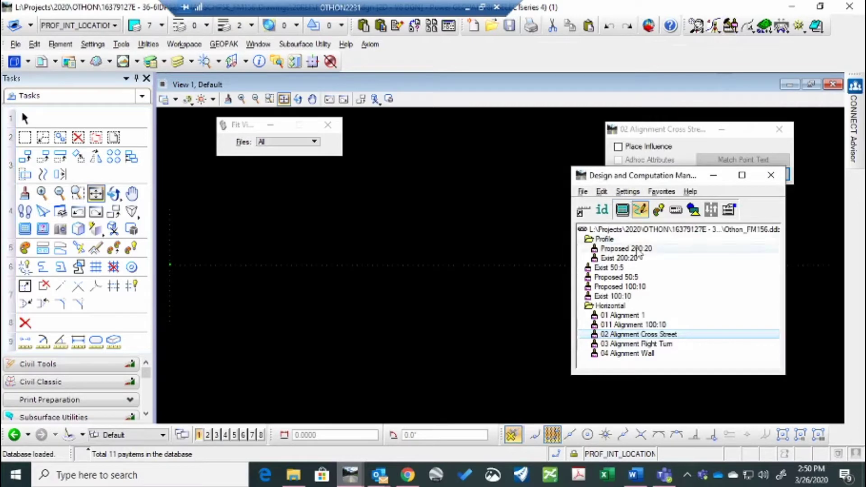
left_click(719, 229)
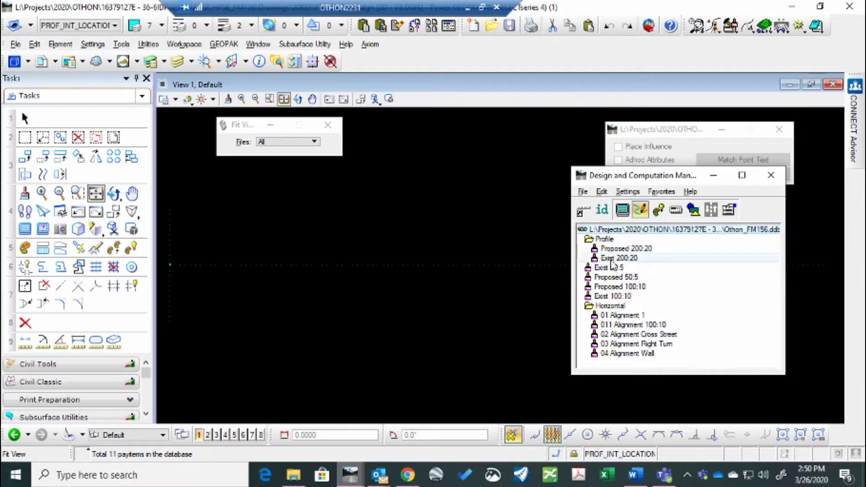
left_click(611, 261)
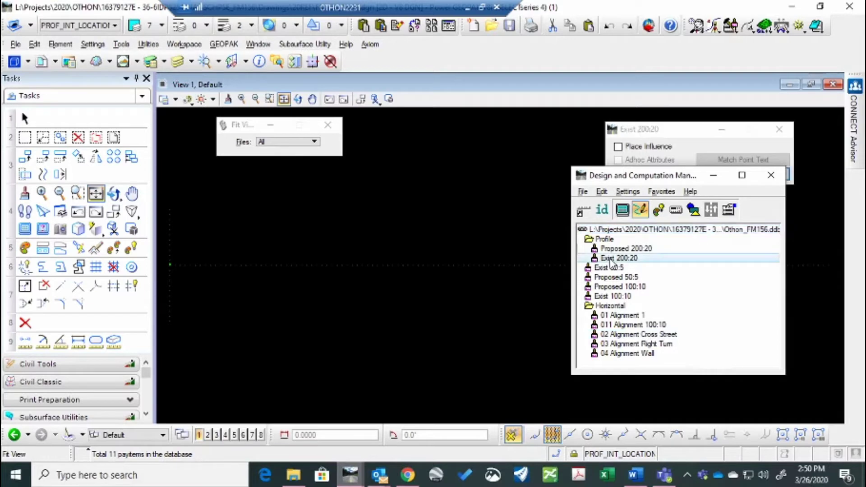
left_click(670, 126)
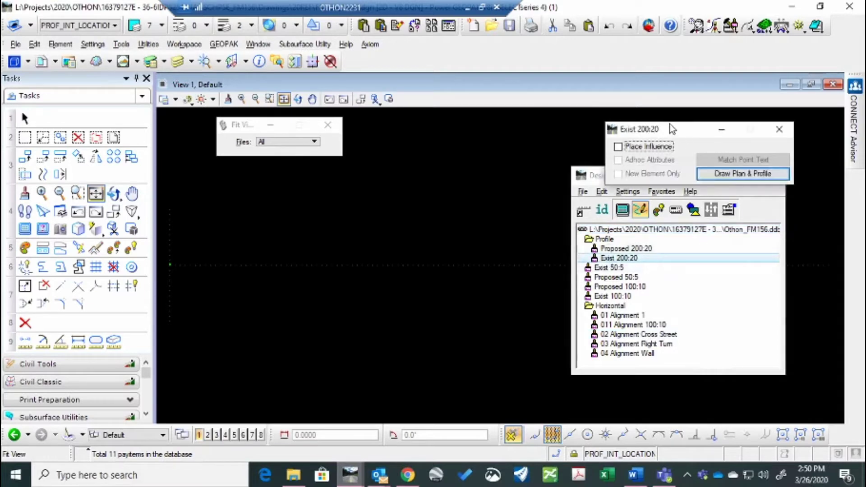
Choose CL156PR_EX as the profile and change the label scale from 100 to 200.
left_click(726, 178)
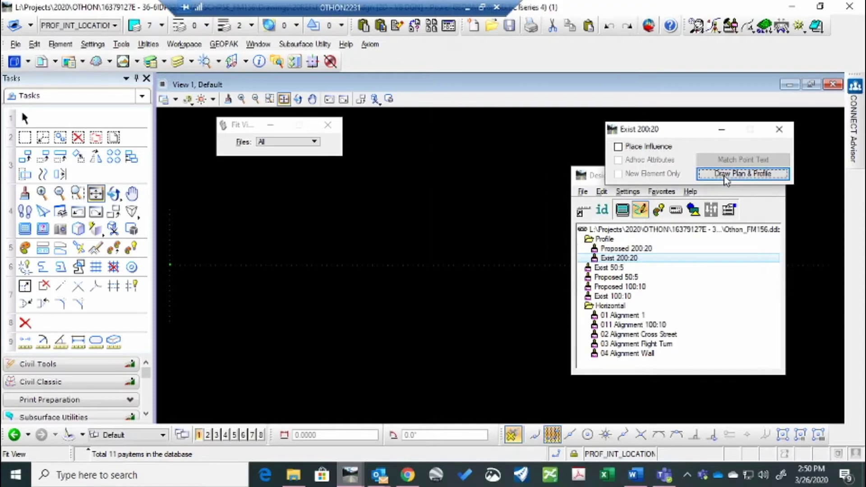
mouse_move(350, 475)
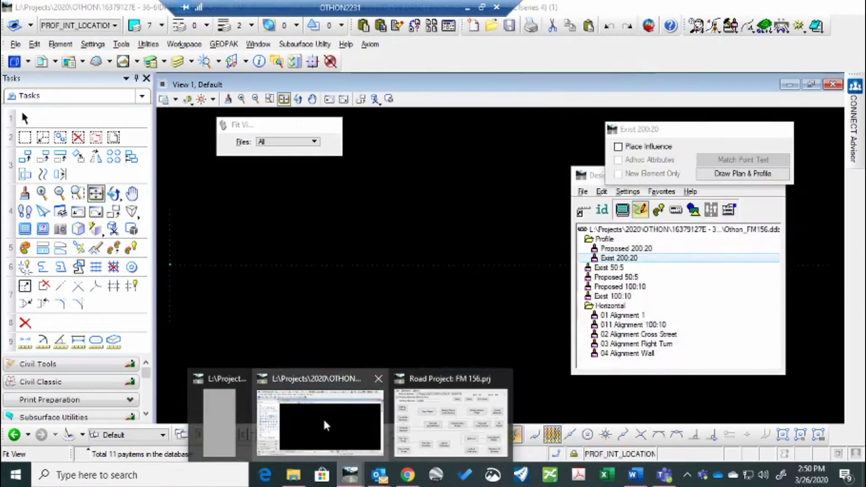
left_click(322, 417)
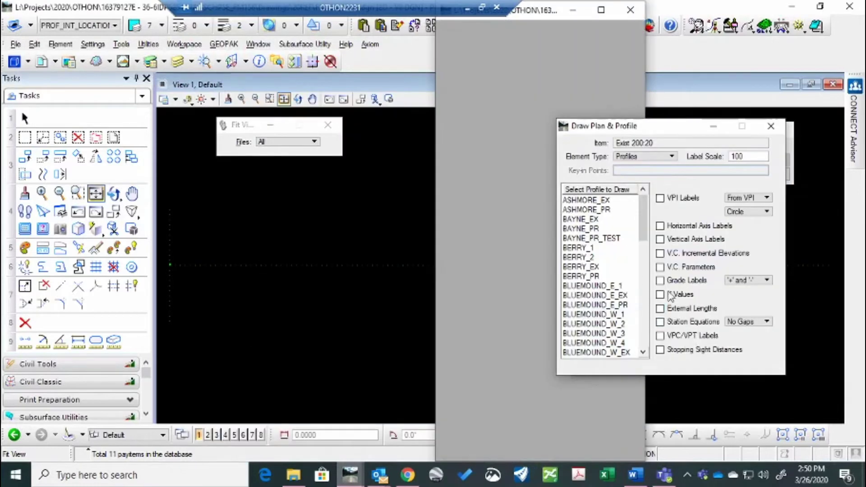
left_click_drag(646, 211, 646, 235)
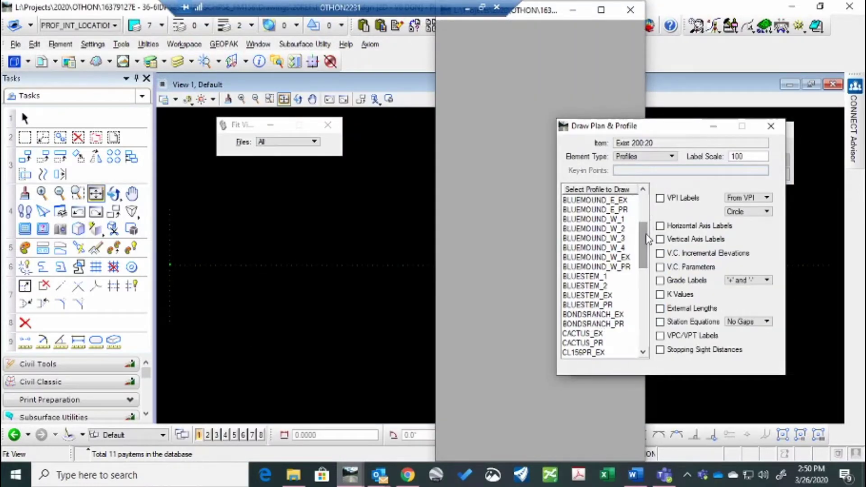
scroll(616, 298, "down", 2)
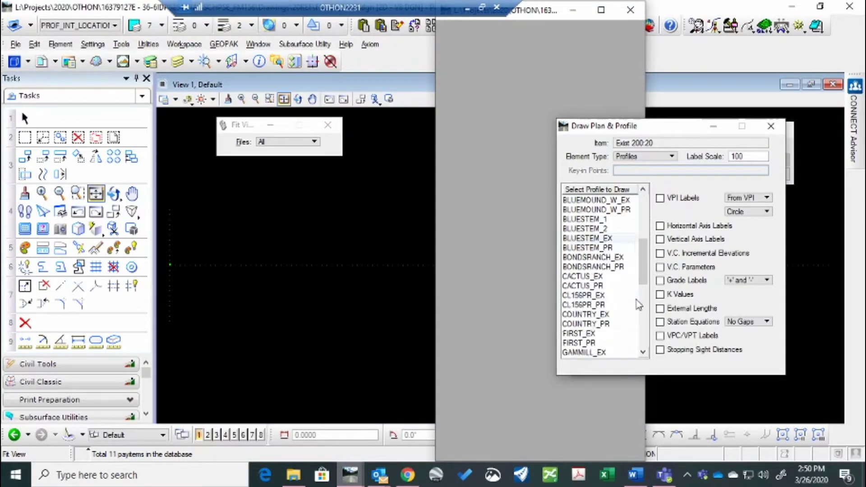
left_click(593, 299)
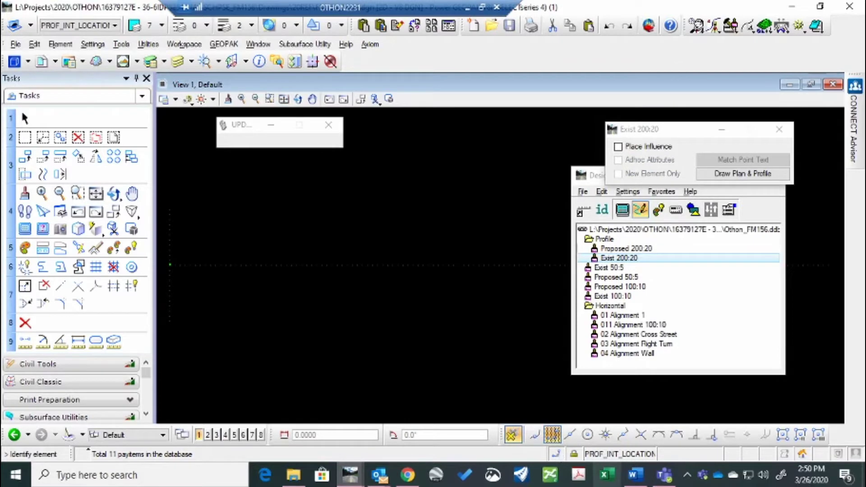
mouse_move(350, 475)
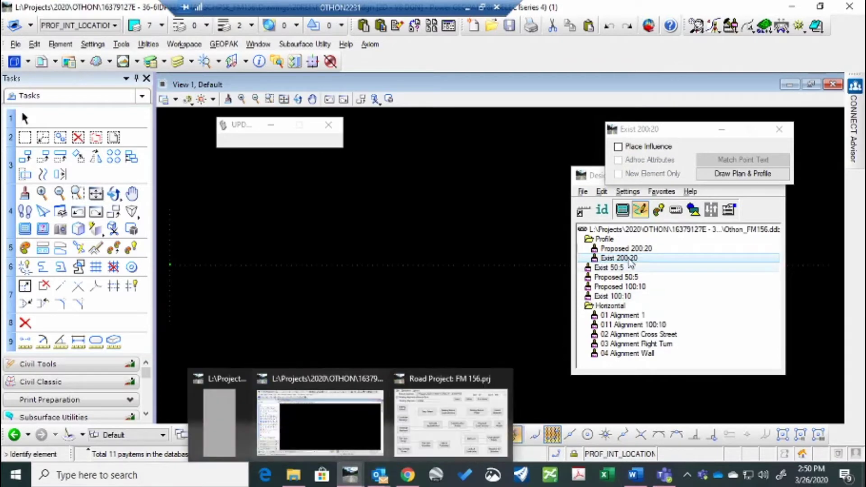
left_click(718, 174)
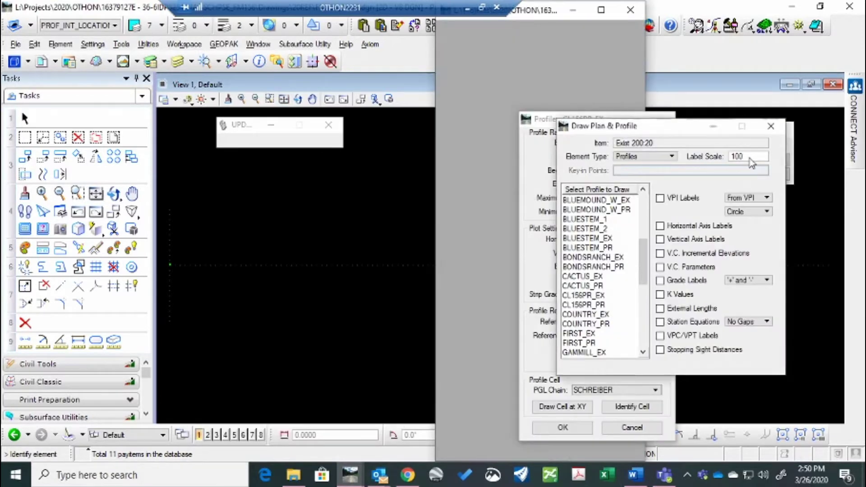
double_click(738, 163)
type("200")
double_click(586, 295)
mouse_move(350, 475)
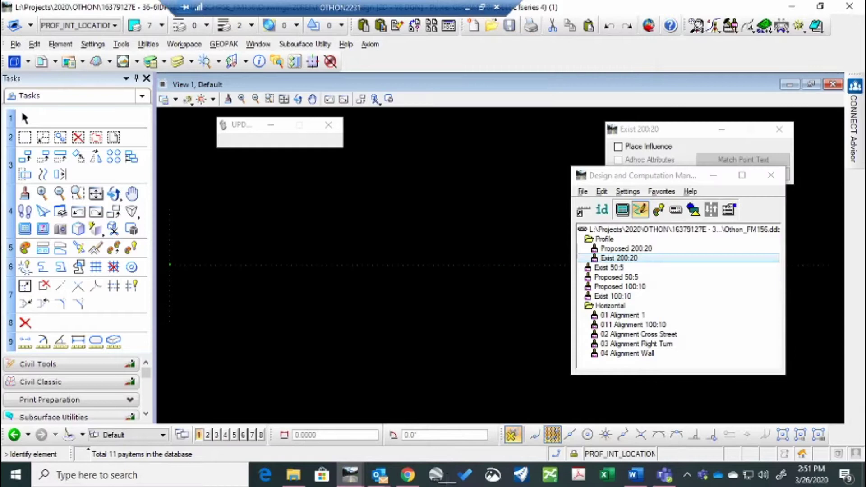
left_click(227, 434)
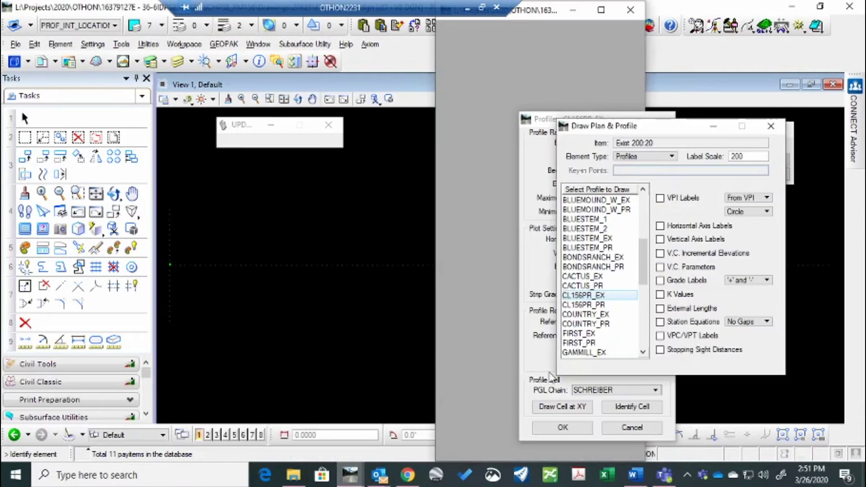
Draw the CL156PR_EX existing profile from 0+00.00 to 292+12.62 on the identified profile cell.
left_click(632, 406)
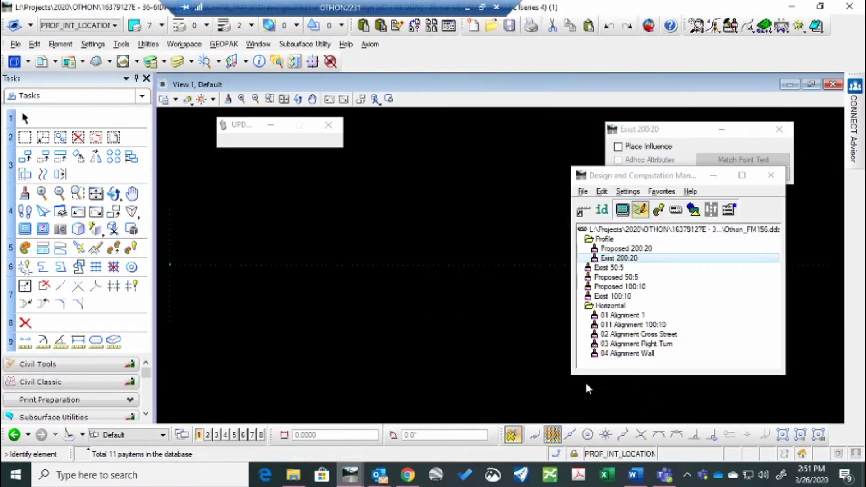
left_click(331, 326)
mouse_move(350, 476)
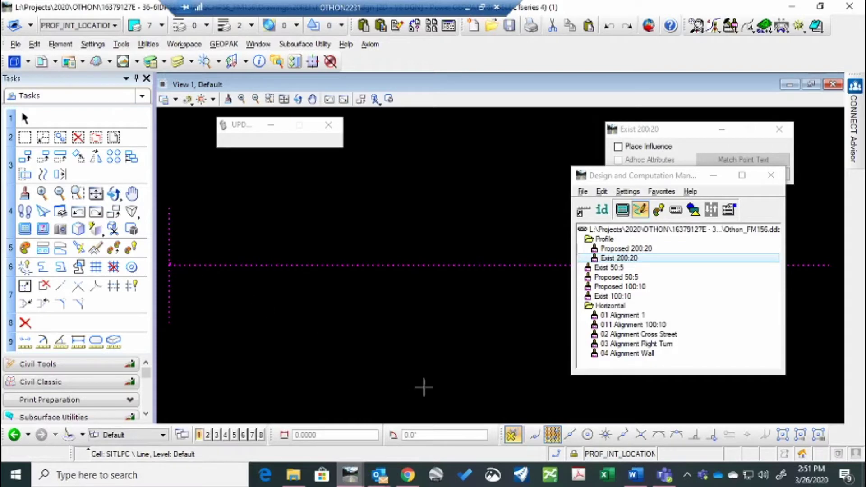
left_click(230, 443)
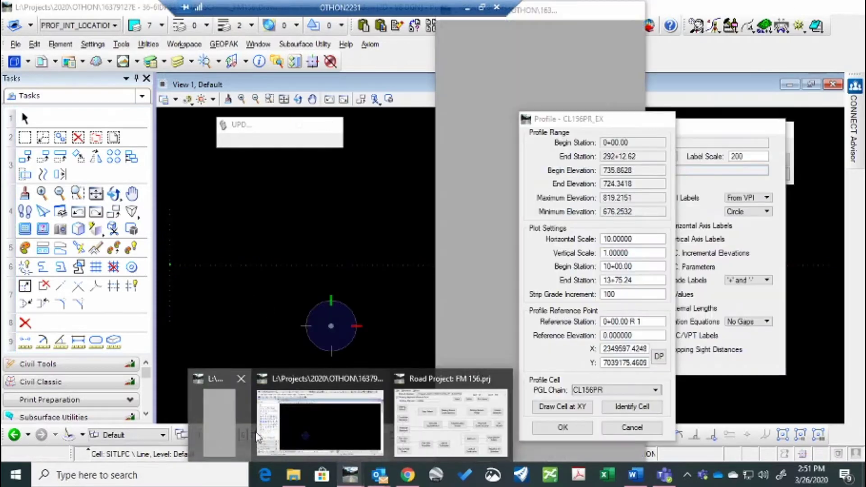
left_click(616, 267)
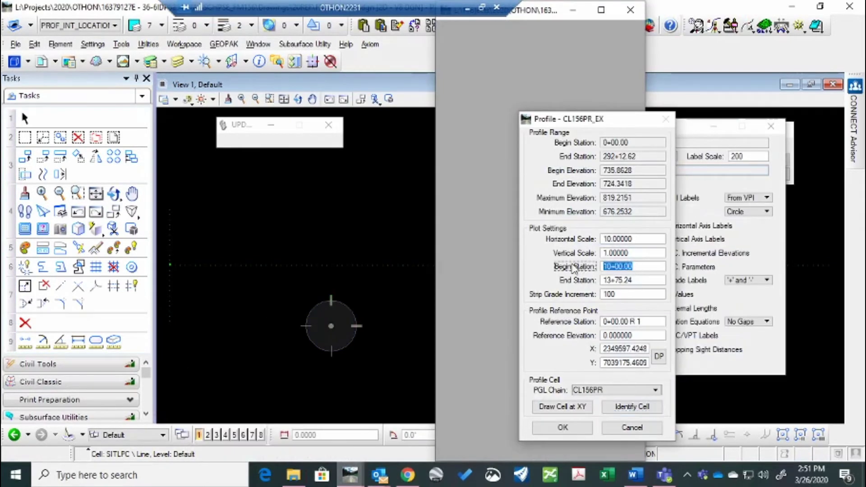
key("BackSpace")
type("0")
key("Tab")
key("BackSpace")
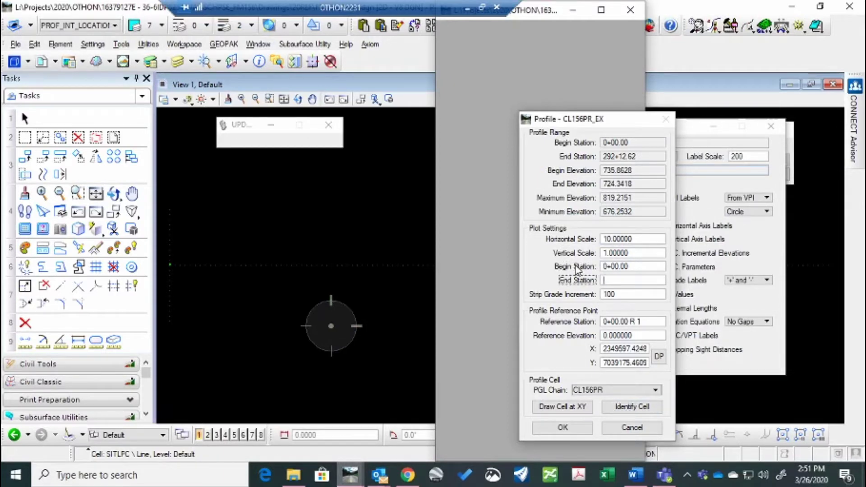
key("Tab")
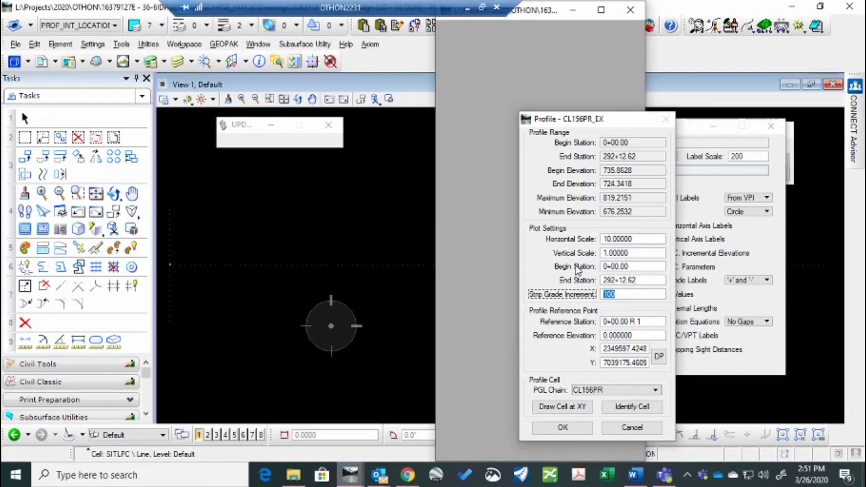
left_click(563, 427)
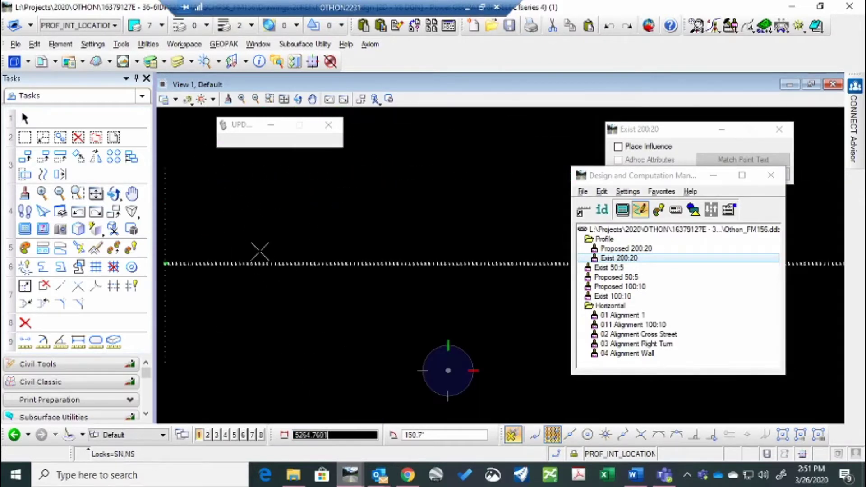
scroll(260, 252, "up", 5)
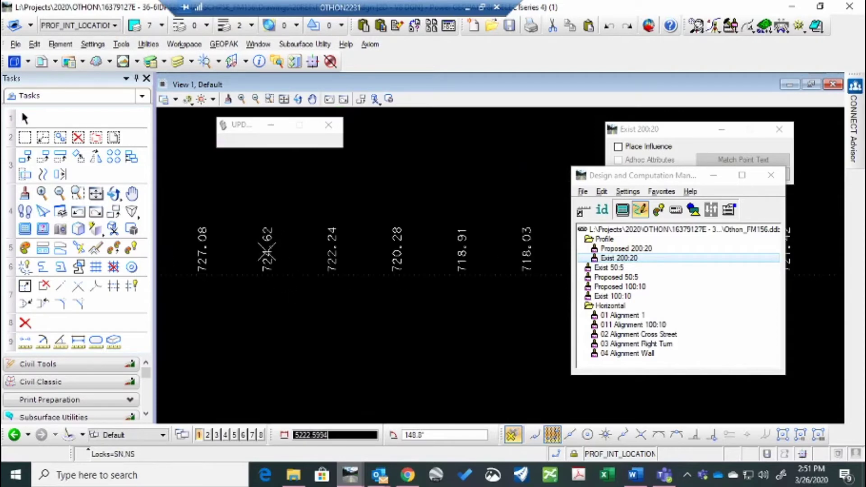
scroll(268, 254, "down", 5)
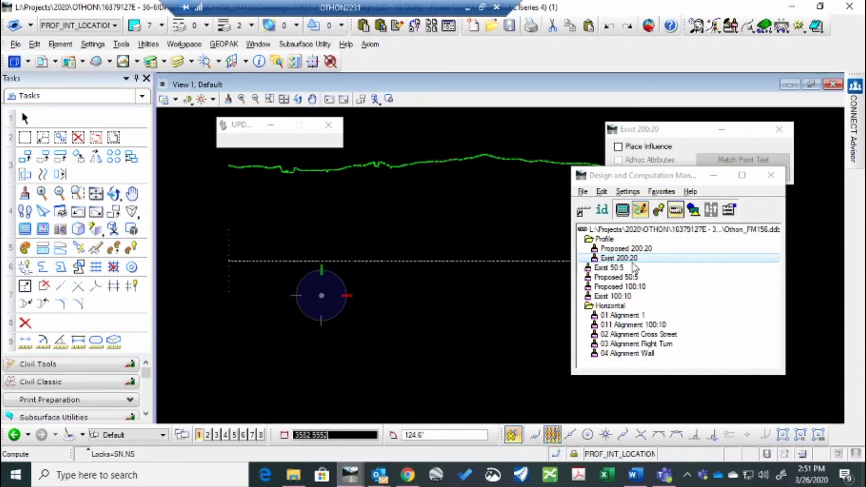
For Proposed 200:20, enable V.C. incremental elevations, K values, external lengths, station equations and stopping sight distances.
double_click(629, 249)
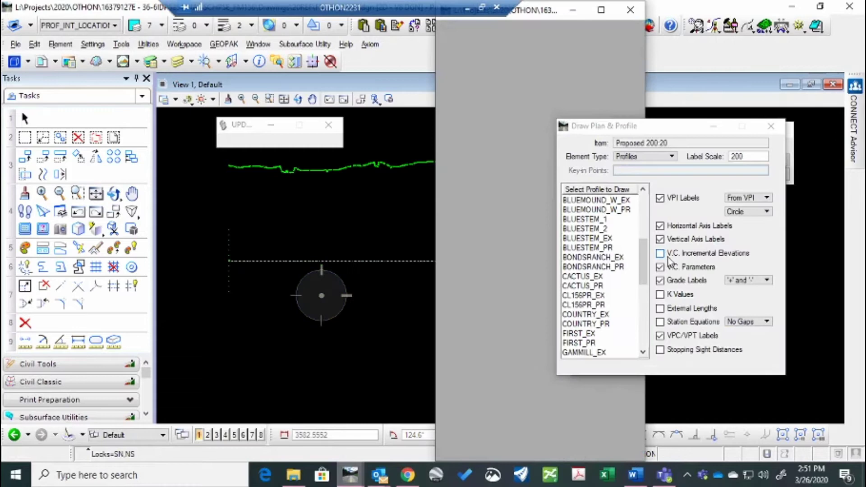
left_click(662, 253)
left_click(661, 295)
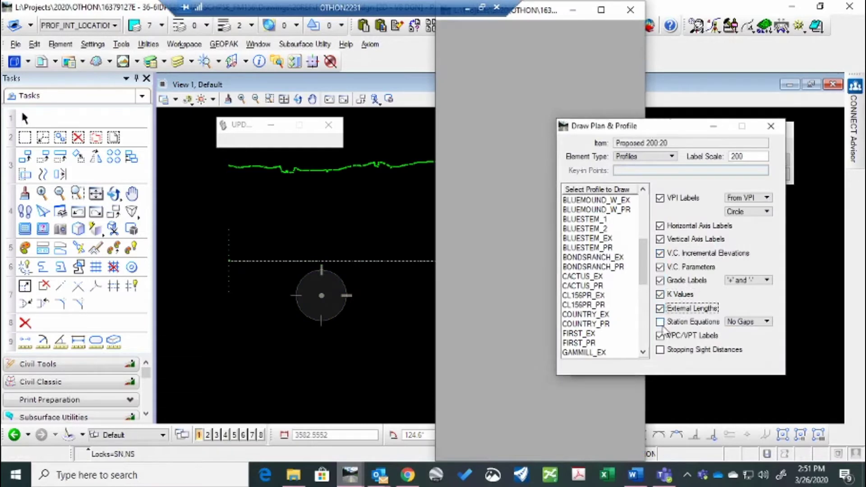
left_click(661, 323)
left_click(660, 350)
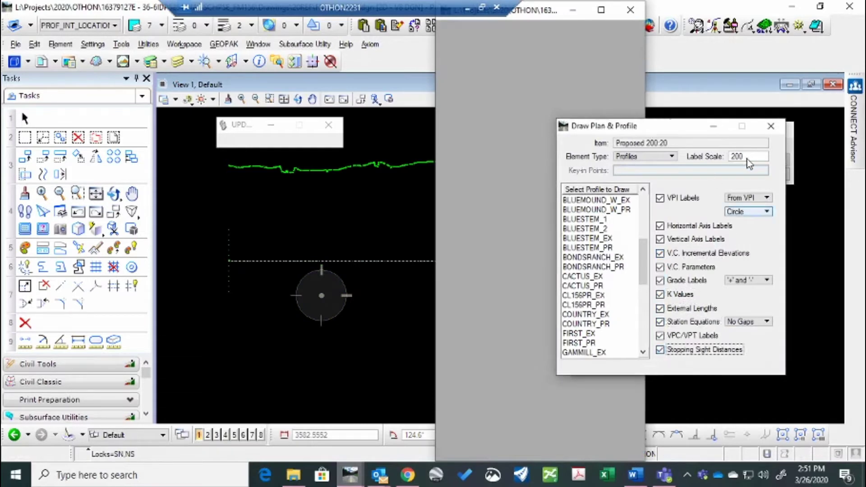
left_click_drag(643, 273, 643, 280)
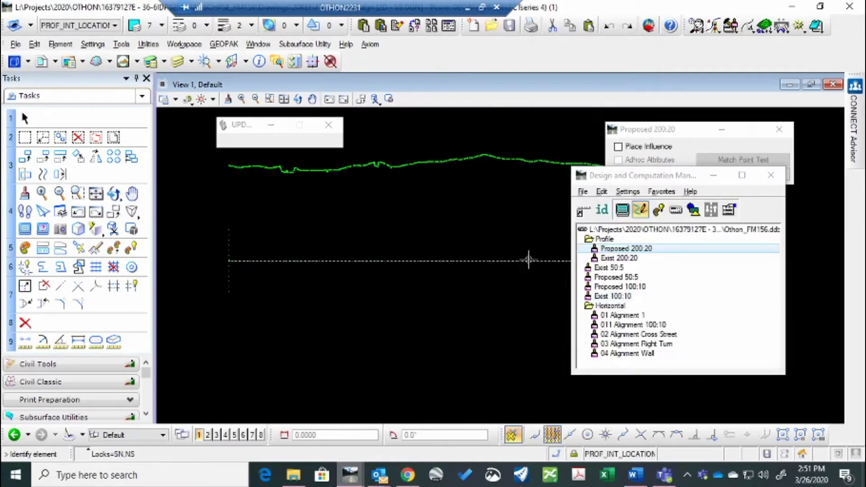
mouse_move(350, 475)
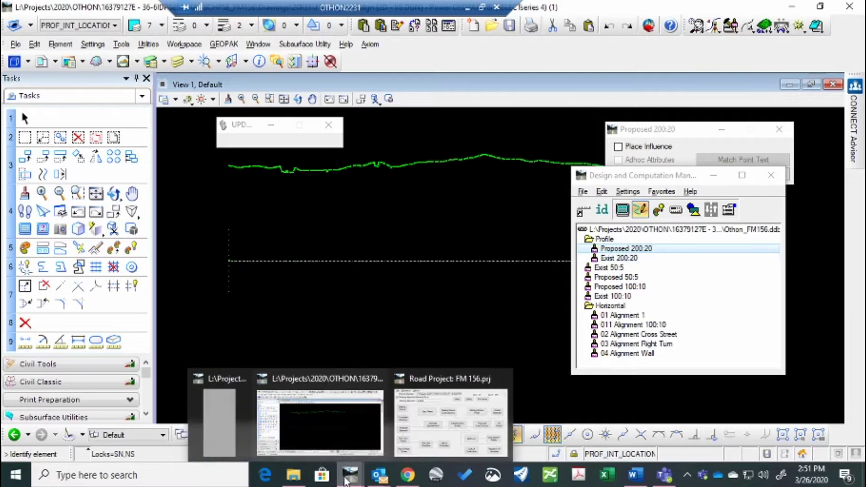
Identify the profile cell and draw CL156PR_PR from station 1+00 to 290+52.
left_click(229, 436)
left_click(634, 408)
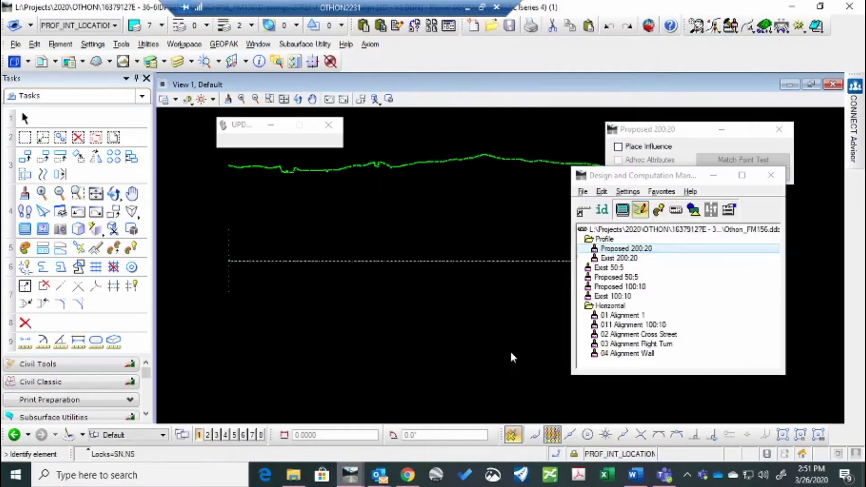
left_click(289, 222)
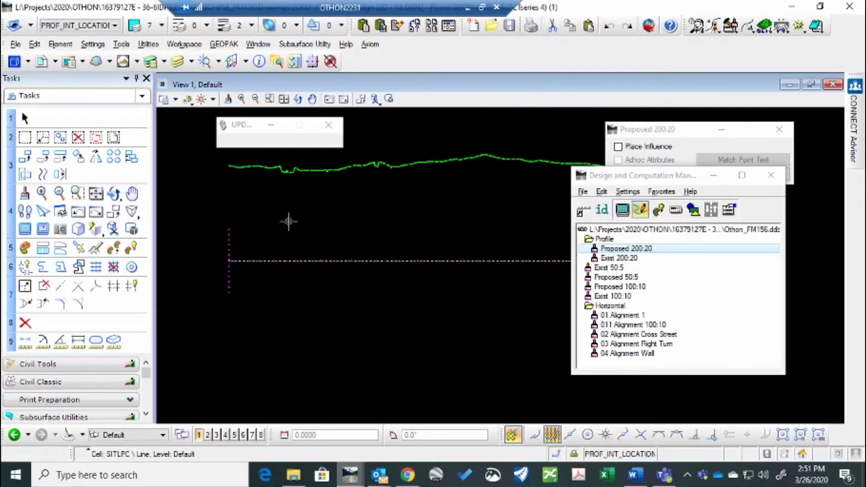
mouse_move(349, 474)
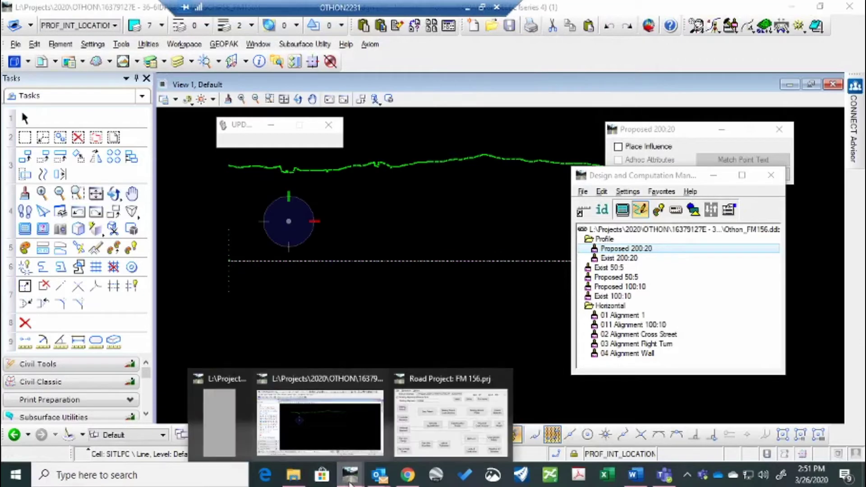
left_click(230, 434)
left_click(576, 266)
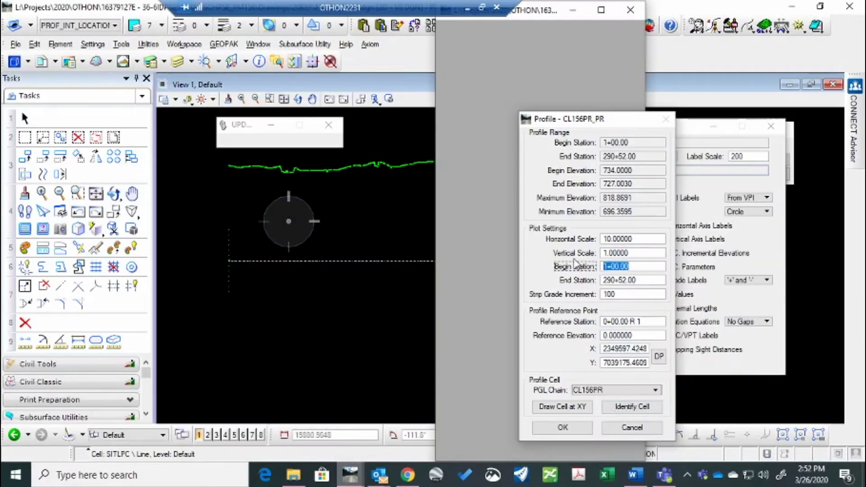
key("Tab")
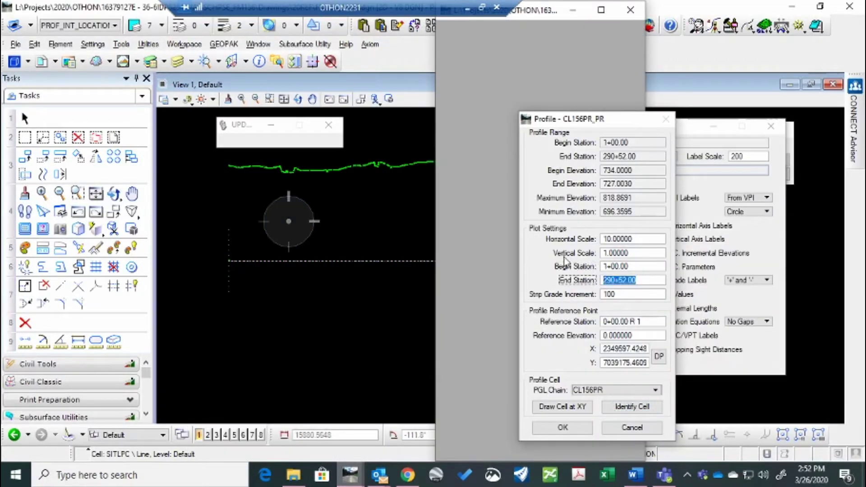
key("Delete")
key("Tab")
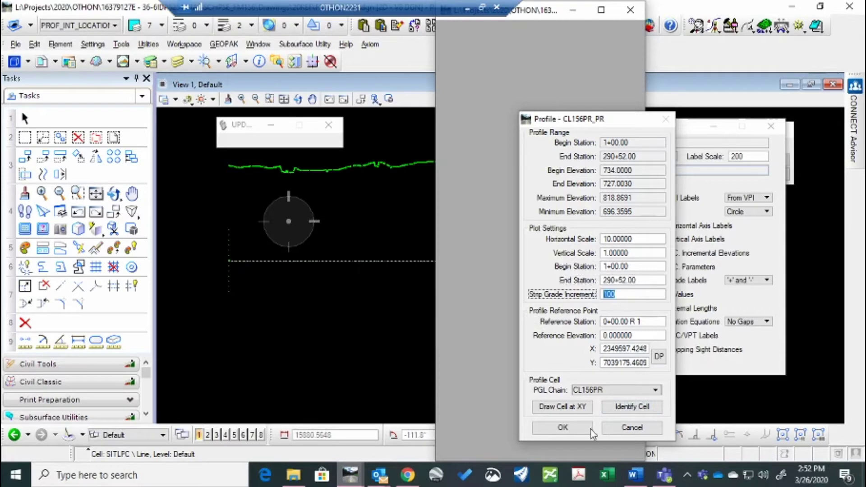
left_click(563, 428)
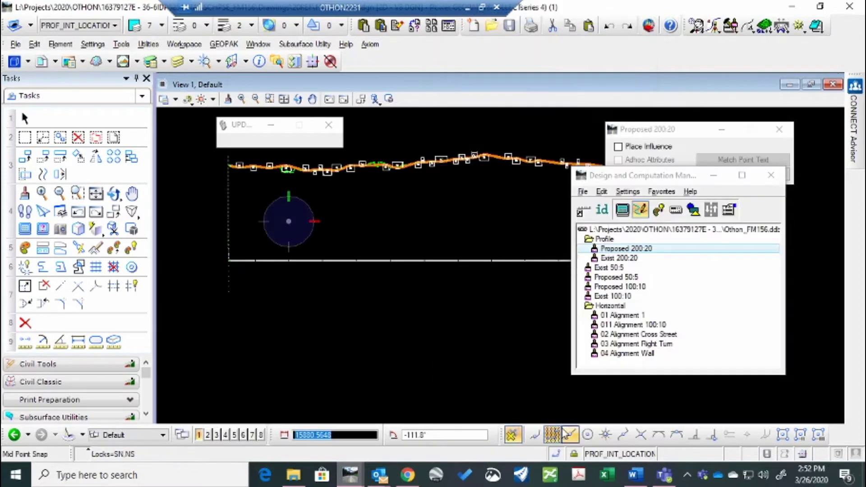
Turn on Mid Point snap and bring the station 44+50 vertical curve labels into clear view.
left_click(564, 429)
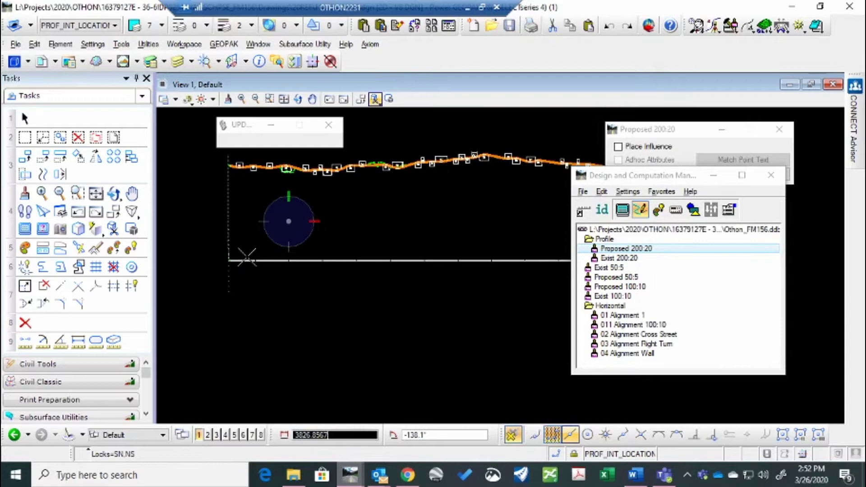
middle_click_drag(261, 263, 282, 267)
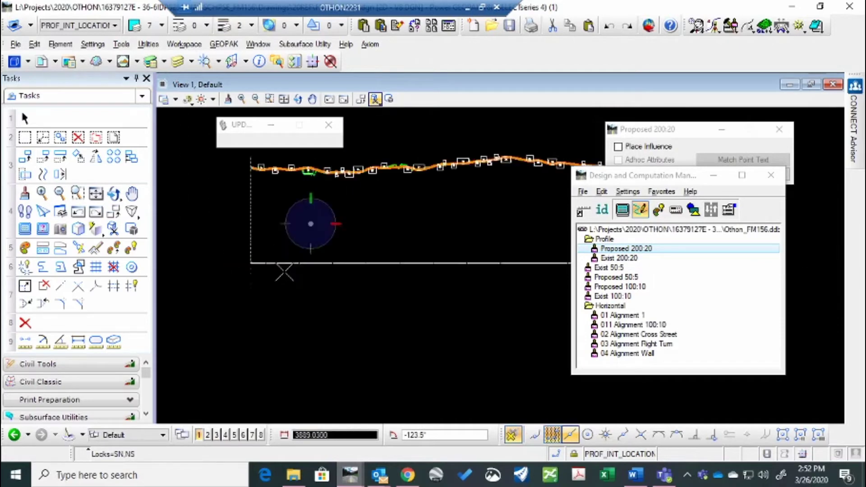
scroll(280, 257, "up", 1)
scroll(275, 244, "up", 1)
scroll(275, 244, "up", 1)
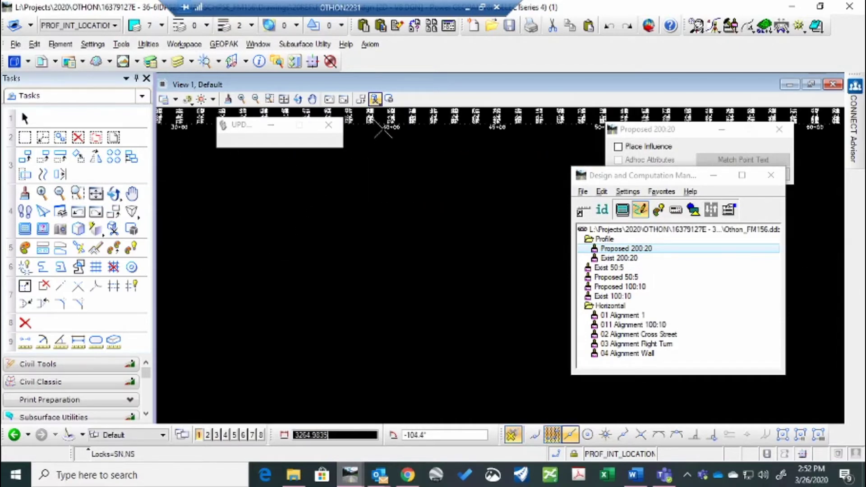
scroll(392, 224, "down", 1)
scroll(392, 223, "down", 2)
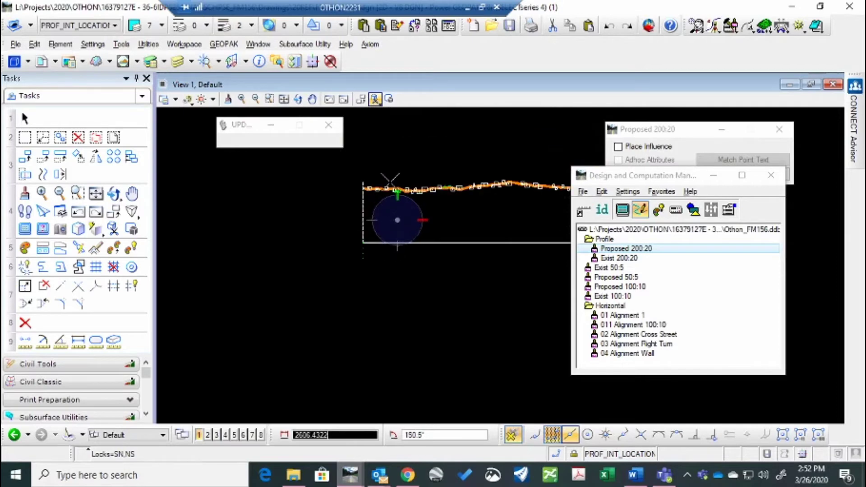
scroll(357, 199, "up", 2)
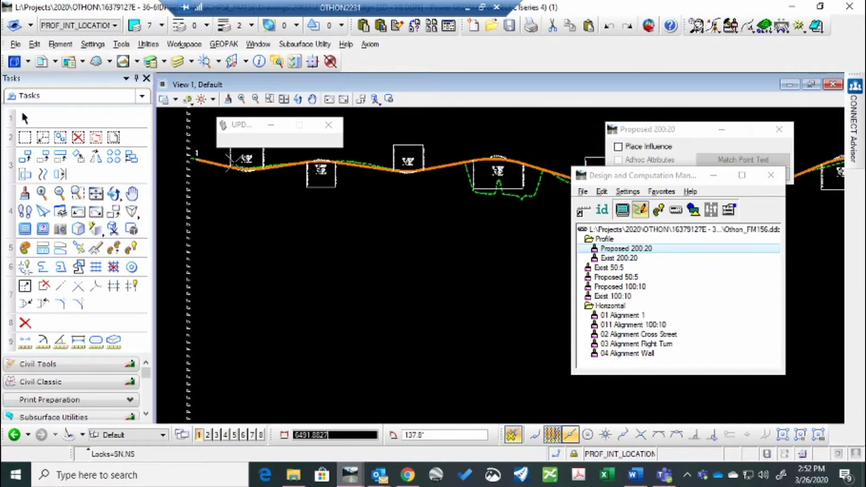
scroll(505, 217, "up", 2)
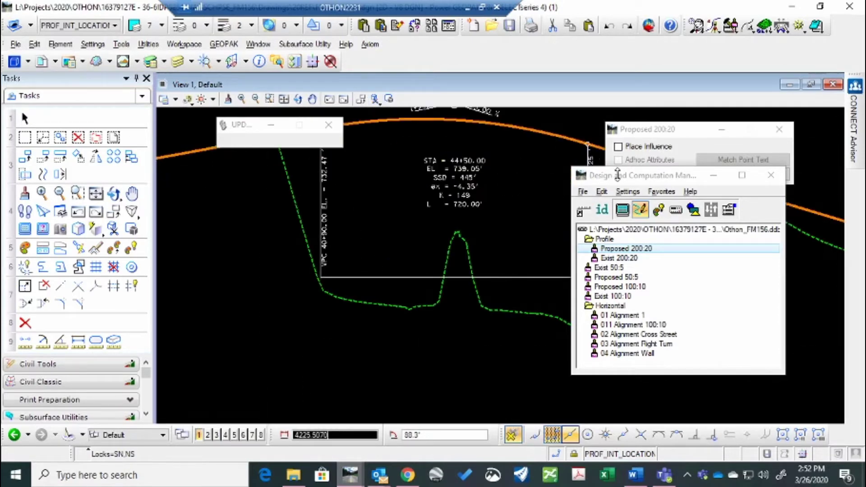
left_click_drag(627, 175, 686, 209)
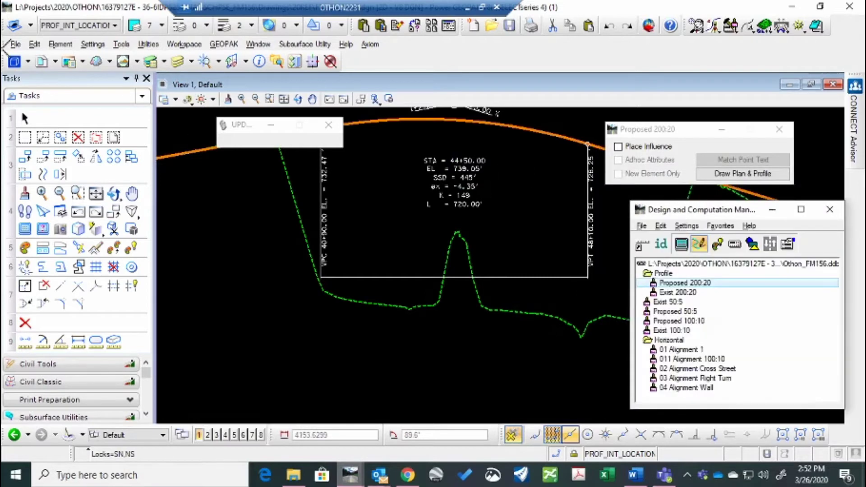
Edit the VPT 48+10.00 label so its elevation drops to a second line.
left_click(24, 119)
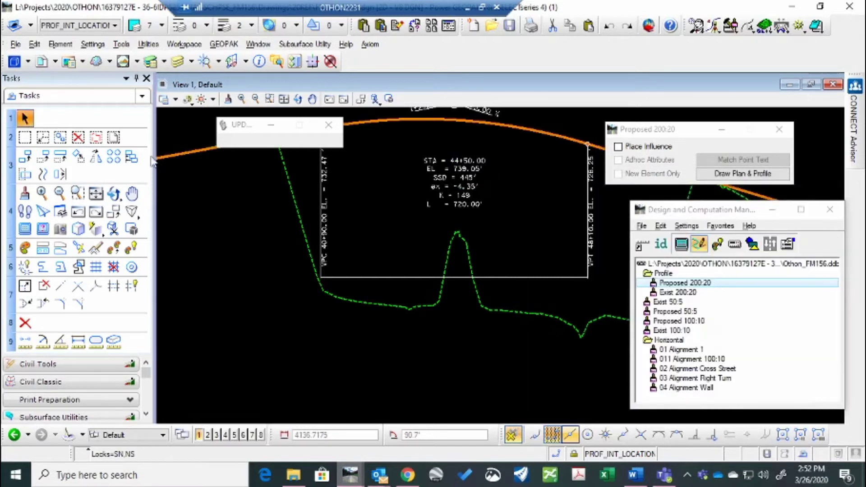
double_click(594, 250)
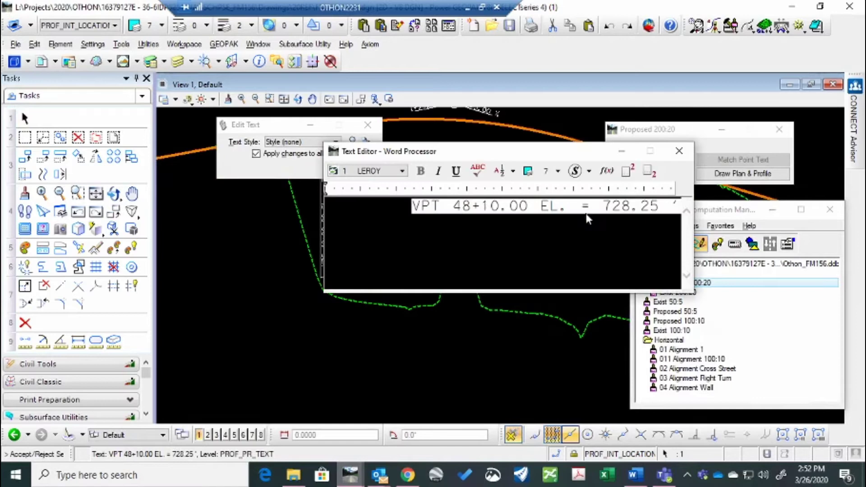
left_click(540, 207)
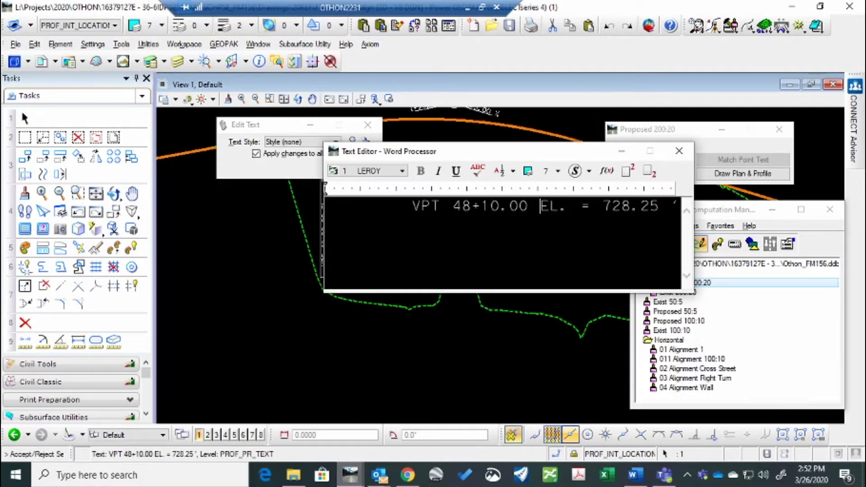
key("BackSpace")
key("Return")
left_click(472, 393)
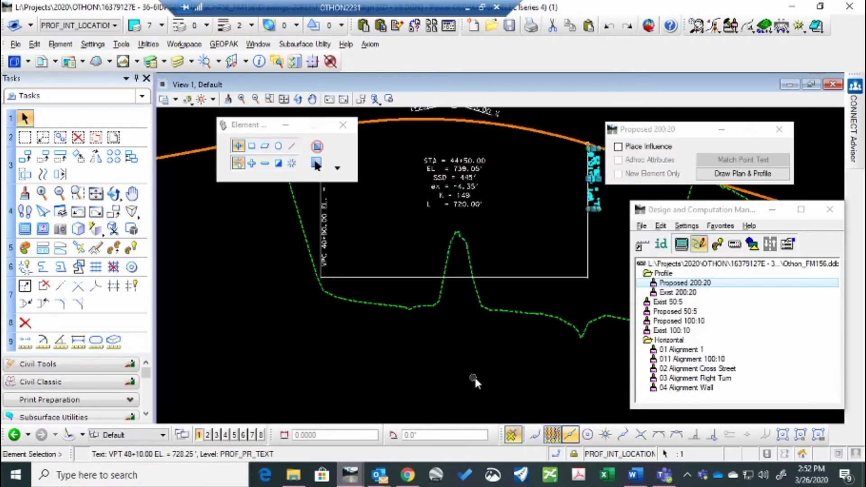
Edit the VPC 40+90.00 label so EL. 732.47 drops to a second line.
double_click(327, 248)
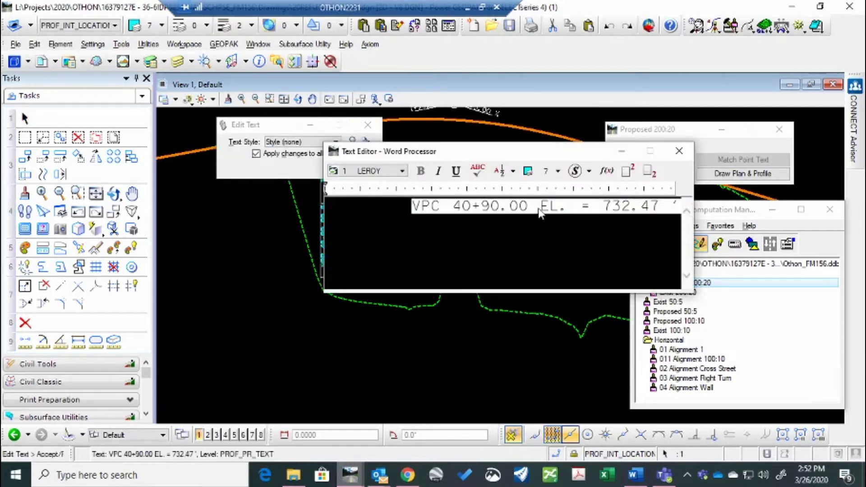
left_click(539, 209)
key("BackSpace")
key("Return")
left_click(452, 376)
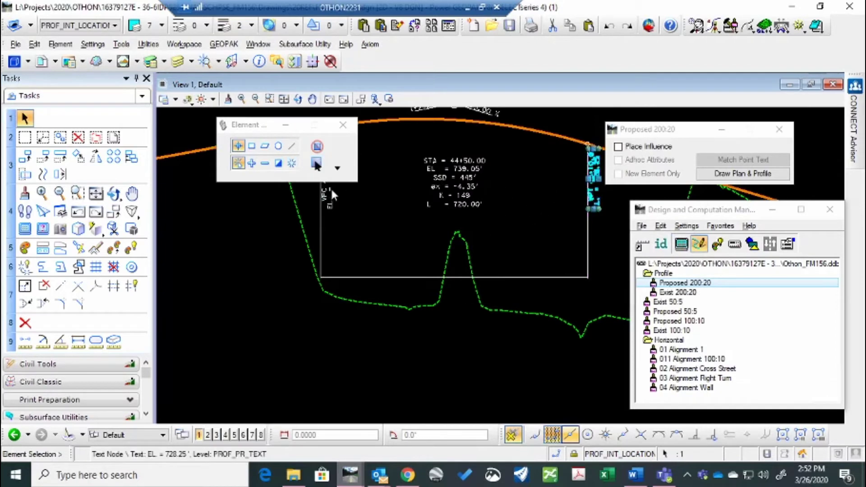
left_click(207, 315)
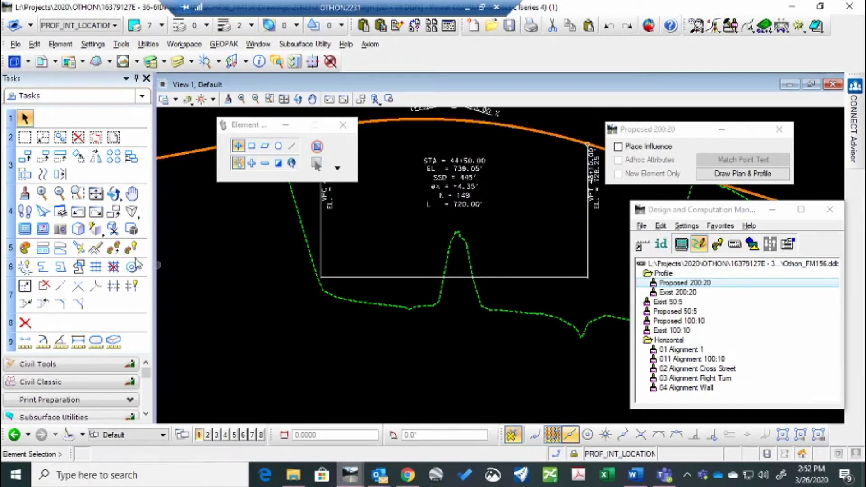
Set up Change Text Attributes with Line Spacing enabled, matching attributes from the right curve label.
left_click(146, 414)
left_click(146, 414)
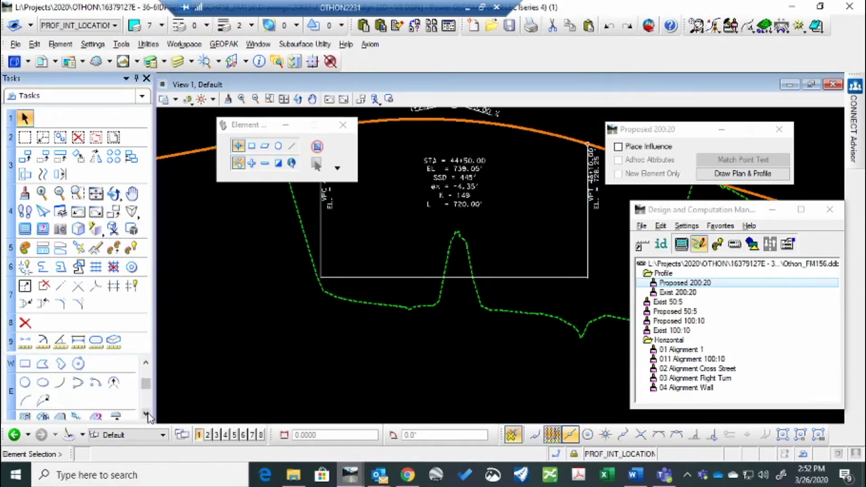
left_click(145, 414)
left_click(146, 414)
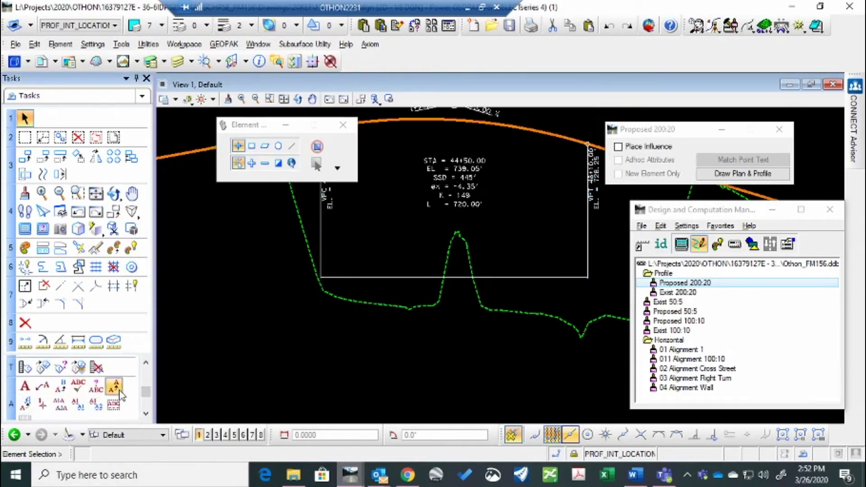
left_click(25, 404)
left_click(379, 161)
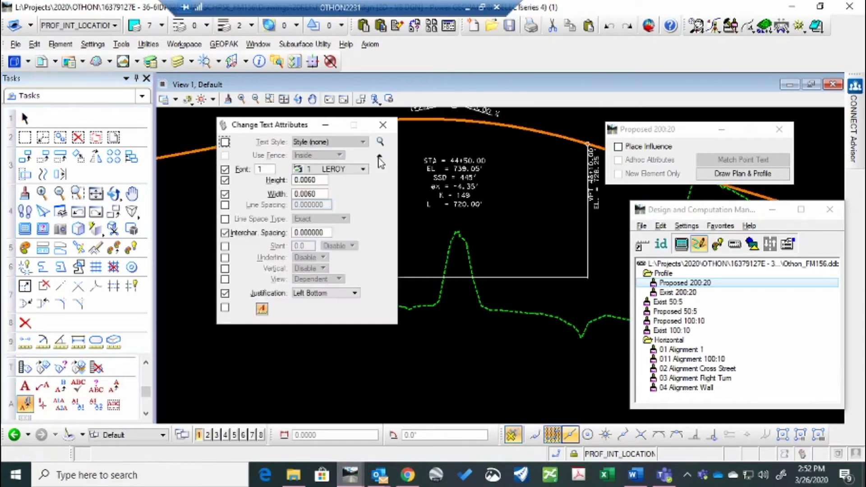
left_click(225, 205)
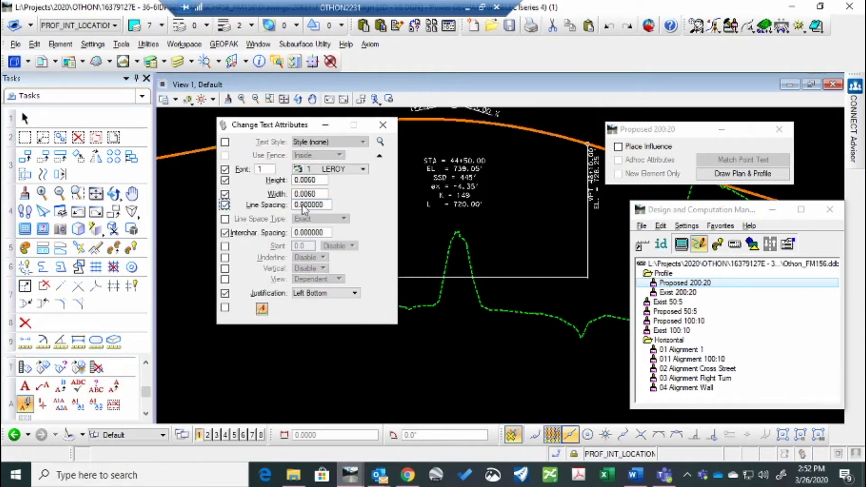
left_click(316, 206)
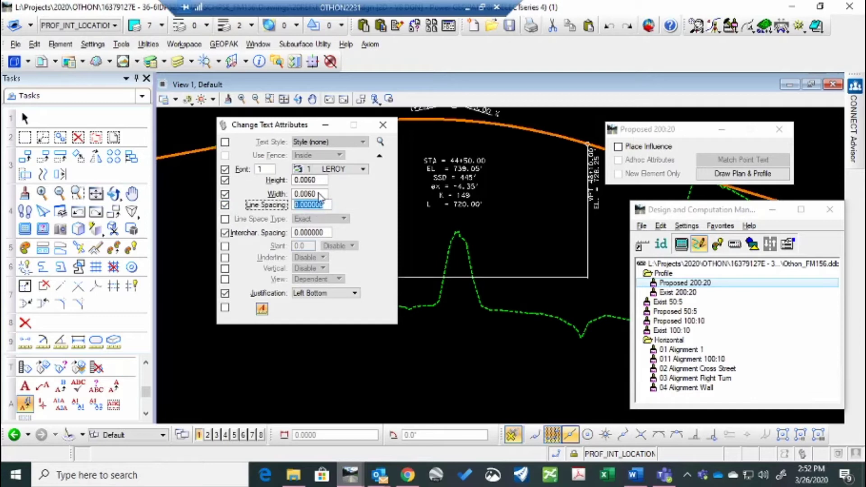
type(".06")
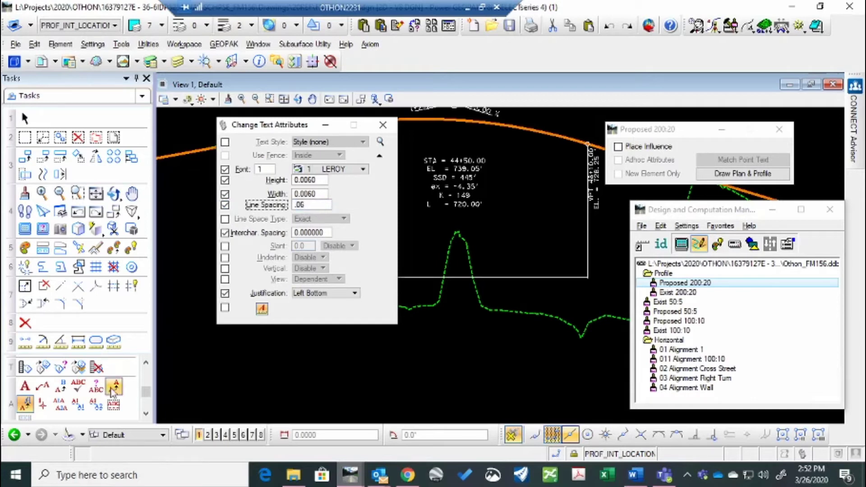
left_click(114, 386)
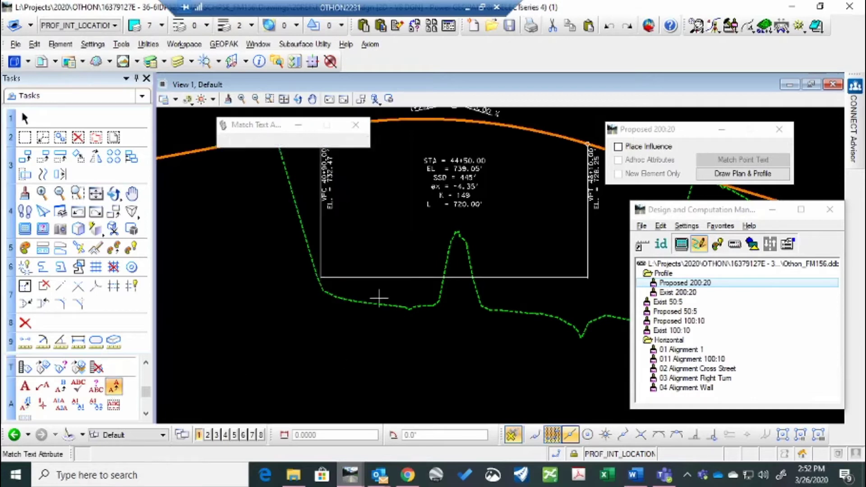
left_click(522, 187)
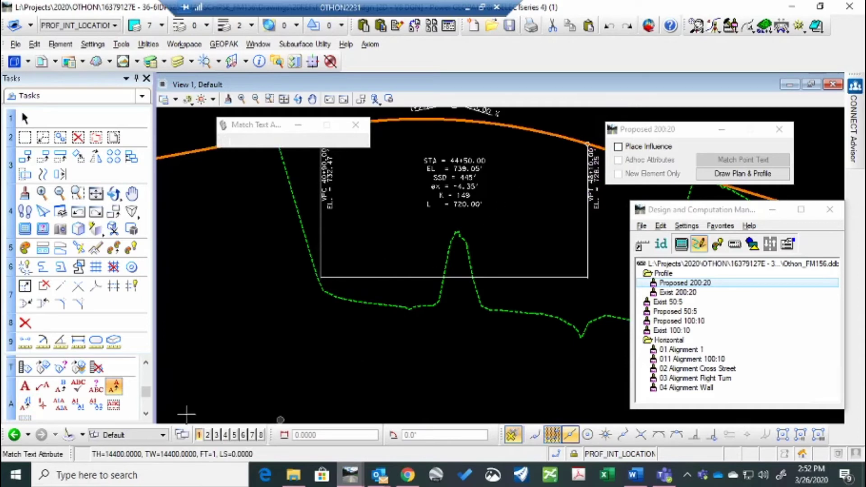
left_click(25, 404)
Apply line spacing 12, then 1.2, and finally 0.6 to the VPT label.
double_click(308, 205)
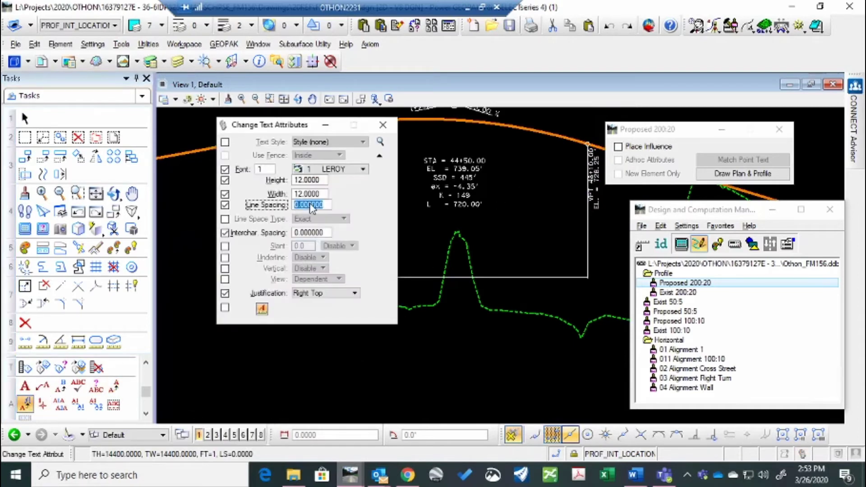
type("12")
key("Tab")
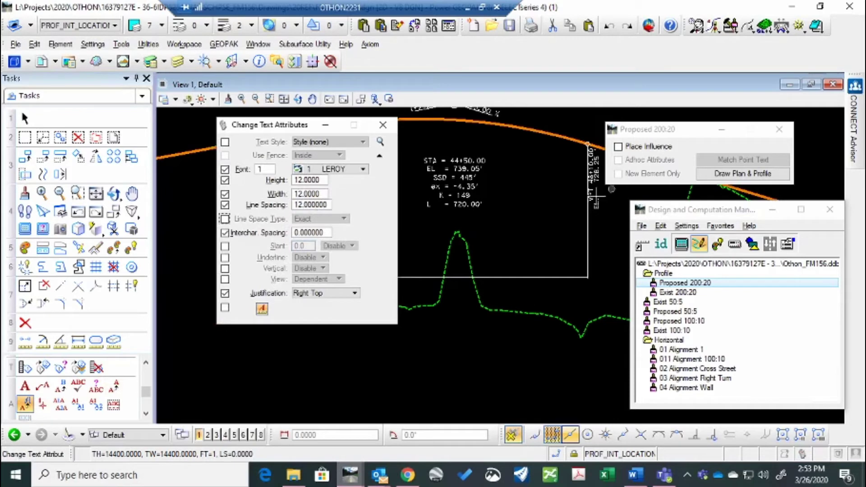
left_click(553, 204)
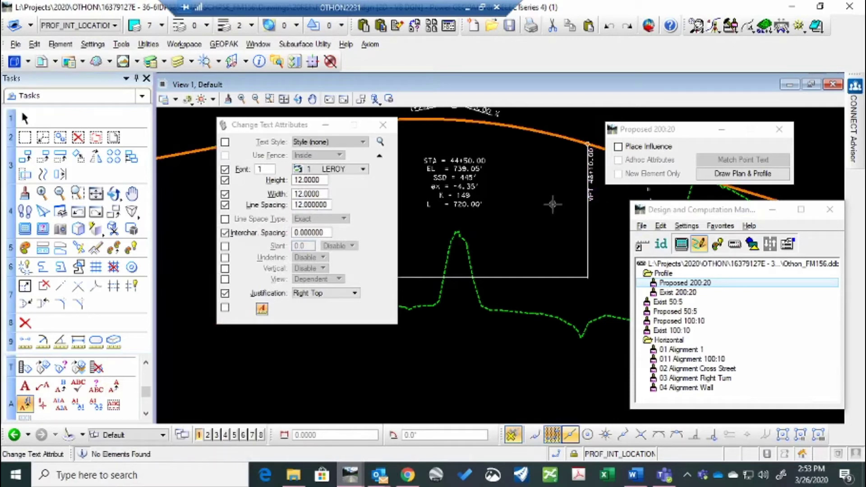
left_click(304, 207)
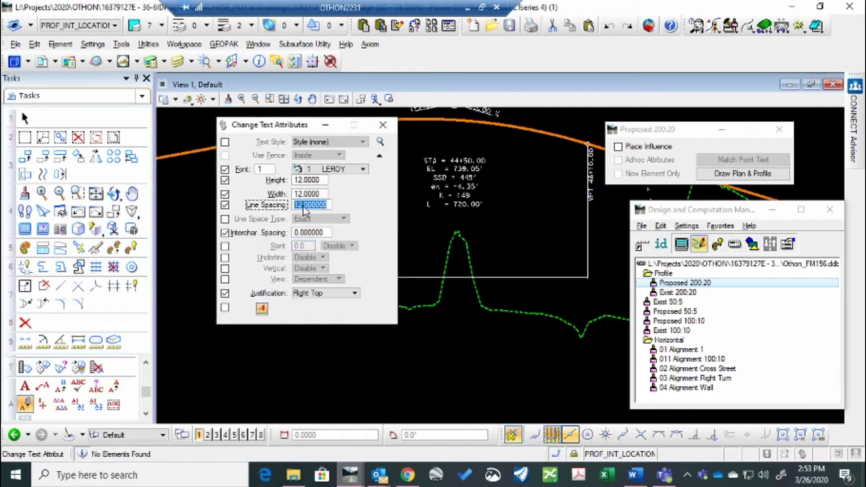
type("1.2")
key("Tab")
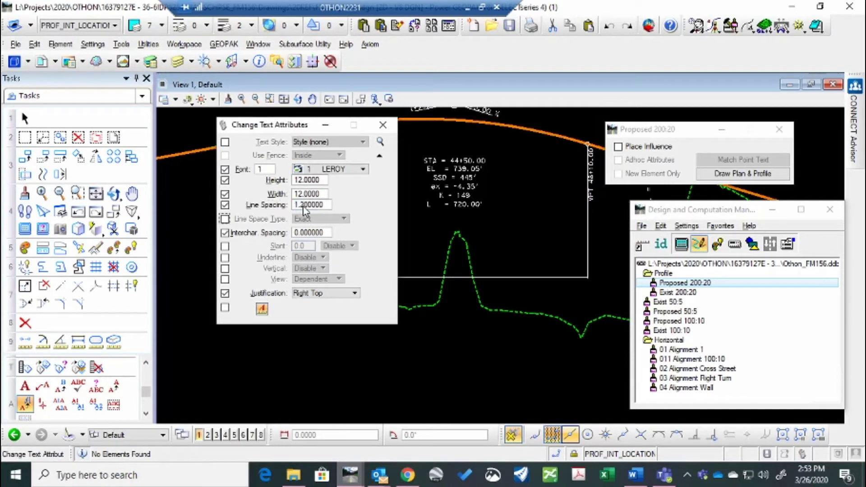
left_click(589, 193)
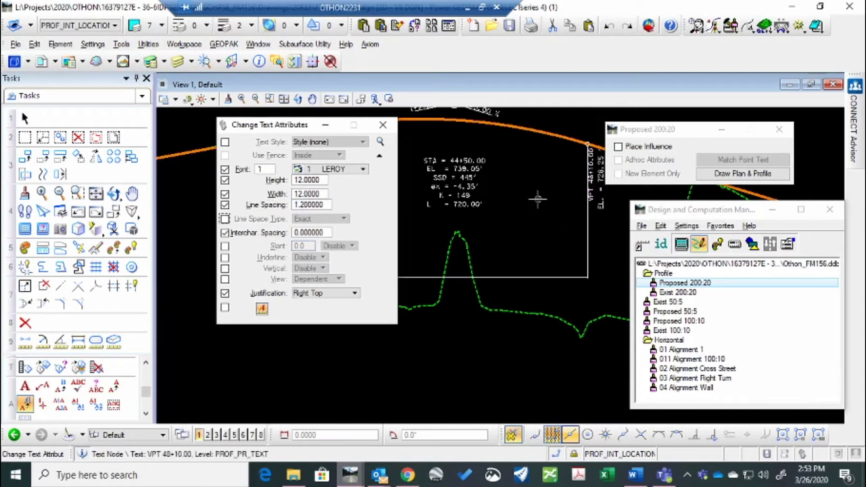
left_click(304, 207)
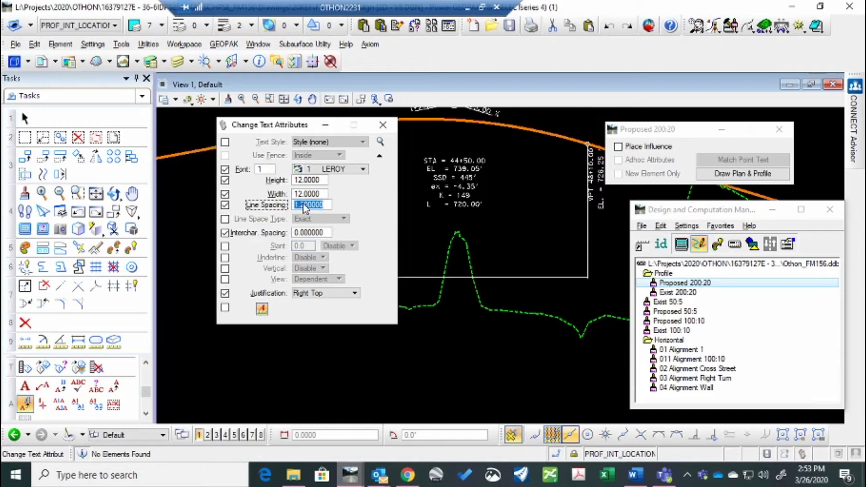
type(".6")
key("Tab")
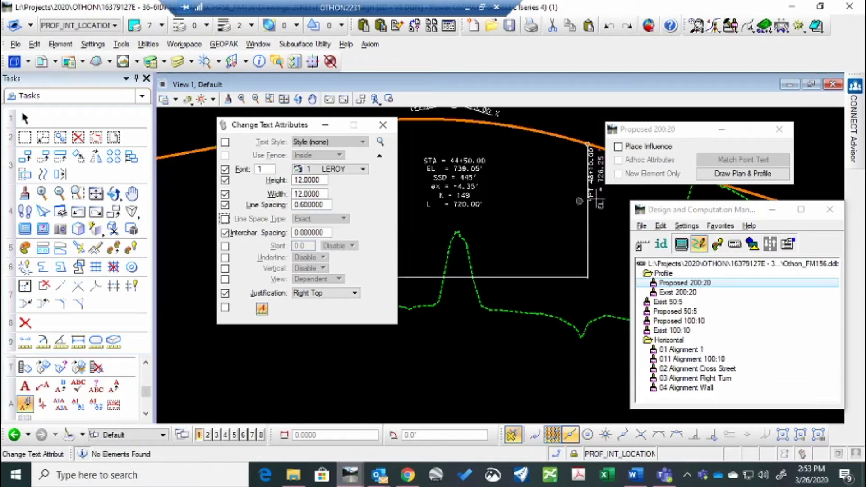
left_click(595, 207)
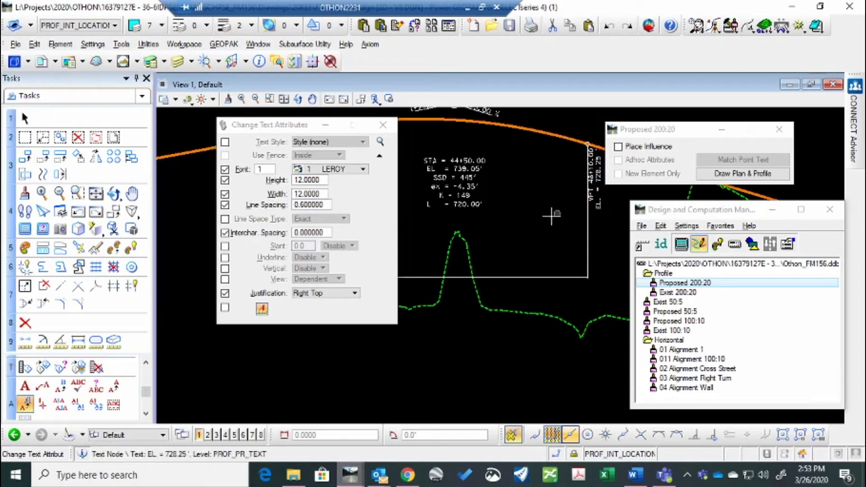
left_click_drag(252, 128, 314, 264)
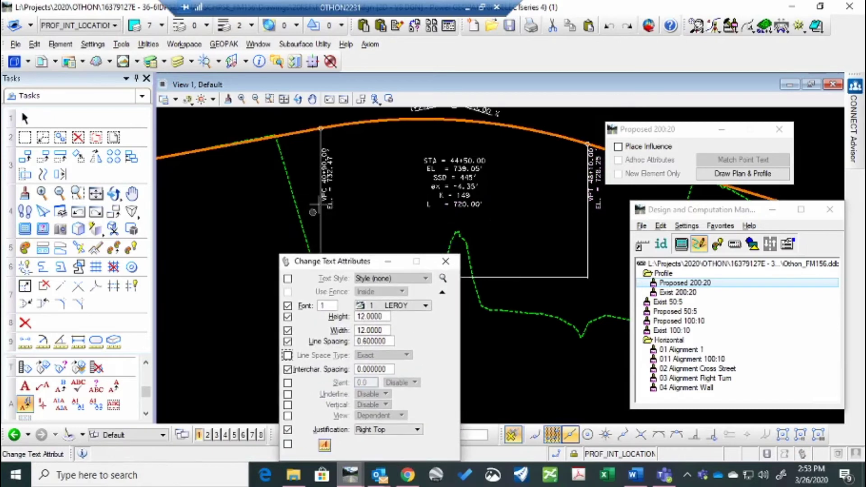
Apply the 0.6 line spacing to the VPC 40+90.00 label, then select both curve labels.
left_click(313, 212)
left_click(322, 203)
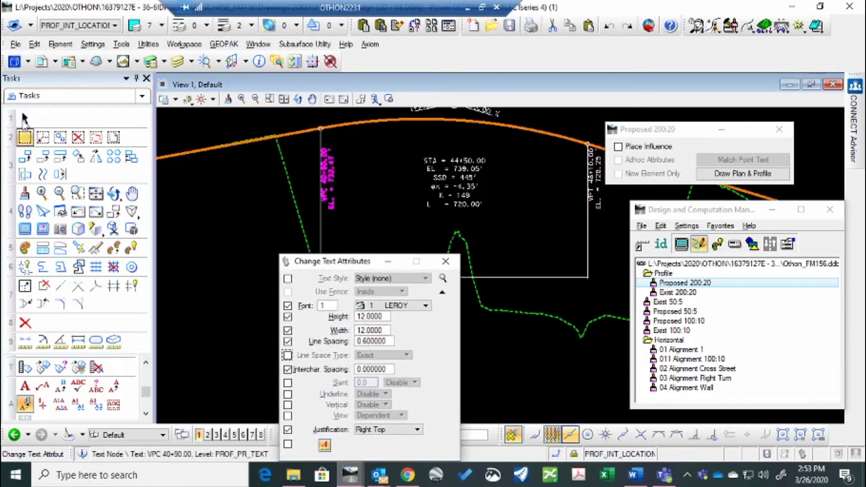
left_click(25, 119)
left_click(327, 178)
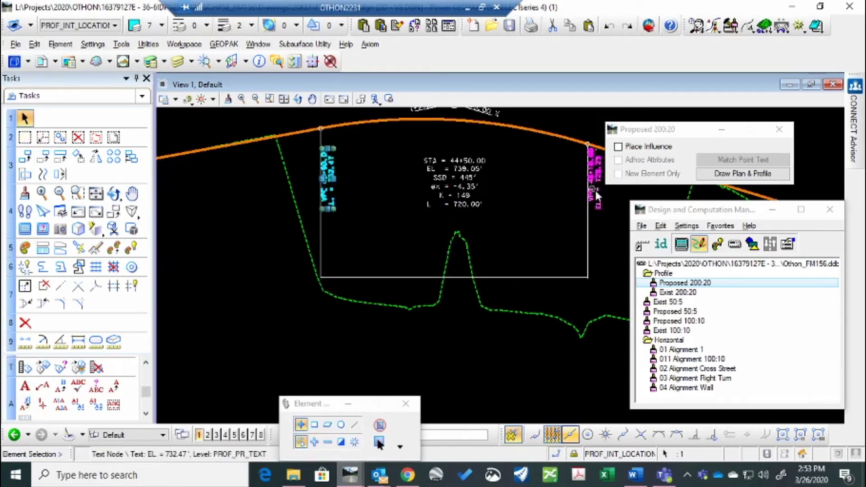
left_click(596, 196, "ctrl")
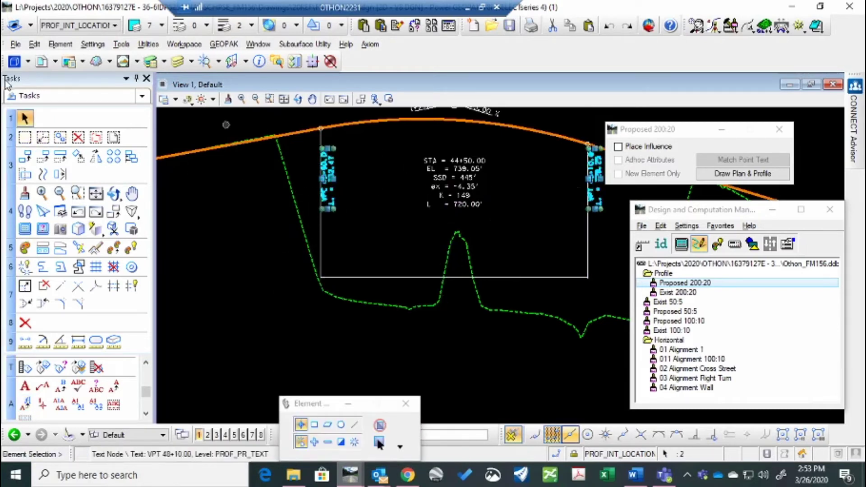
Start moving the two selected labels, then cancel the move.
left_click(42, 158)
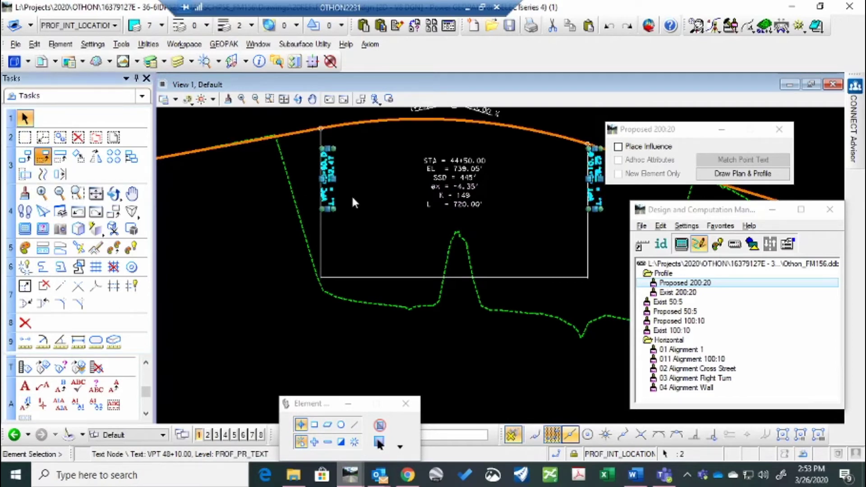
scroll(351, 197, "up", 2)
scroll(338, 198, "up", 2)
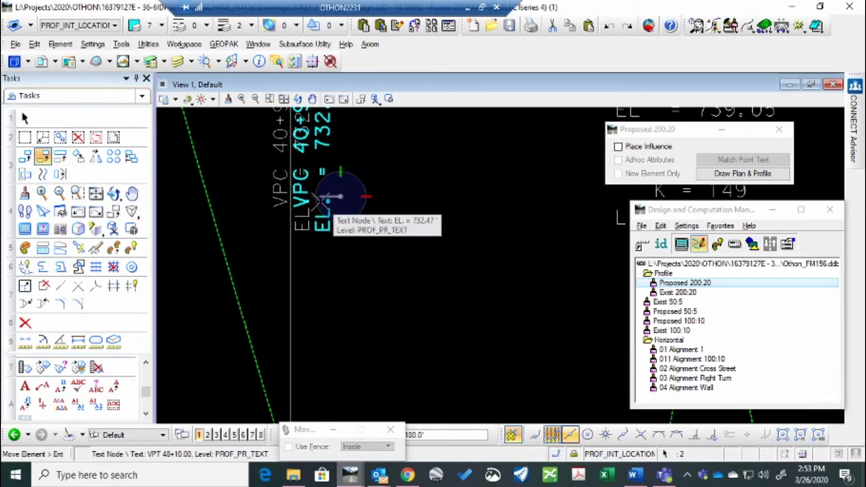
right_click(325, 198)
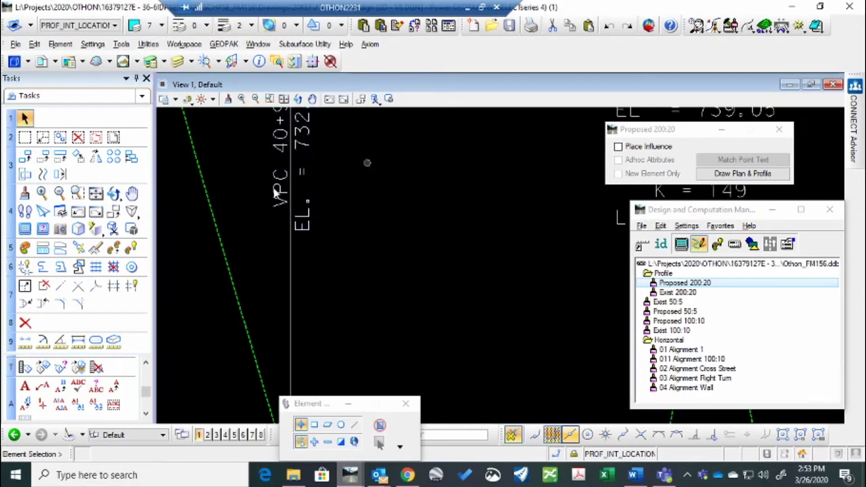
scroll(276, 195, "down", 3)
right_click(266, 213)
Try moving the curve box's bottom line upward, then undo that move.
left_click(253, 247)
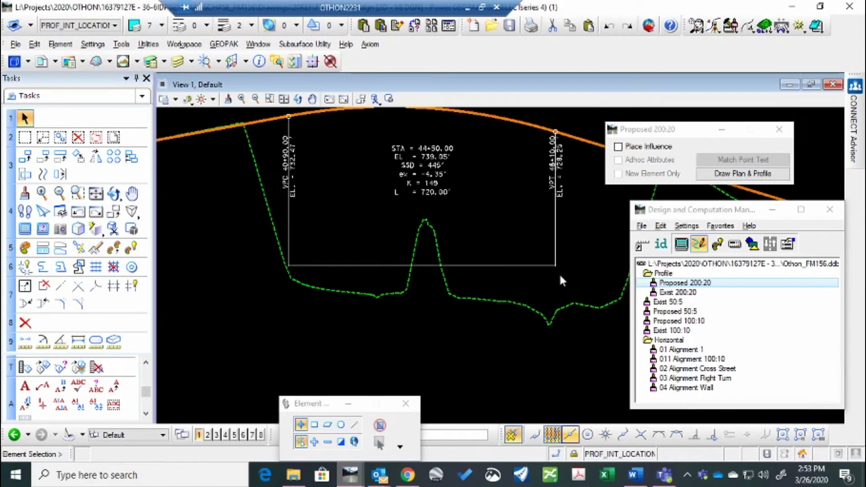
left_click(545, 265)
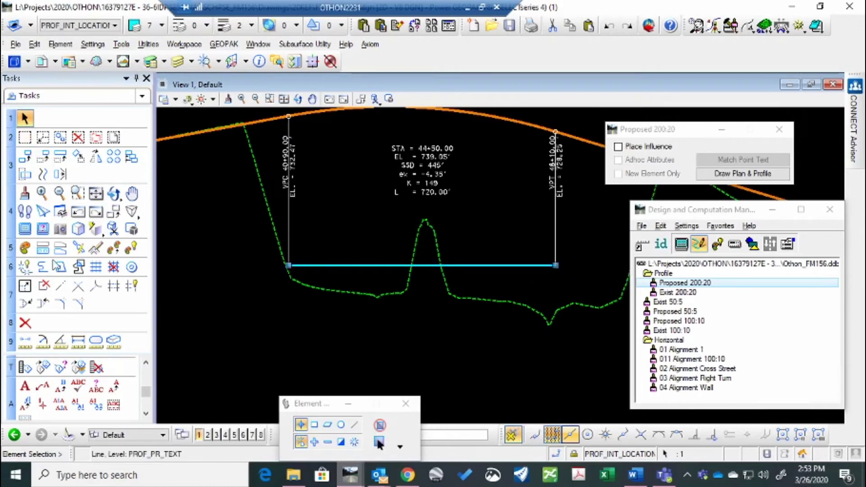
left_click(42, 157)
left_click(343, 265)
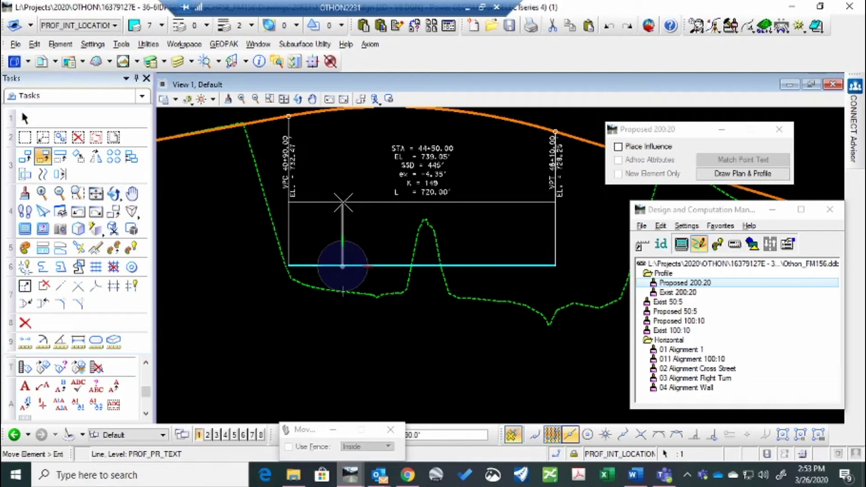
left_click_drag(293, 433, 109, 416)
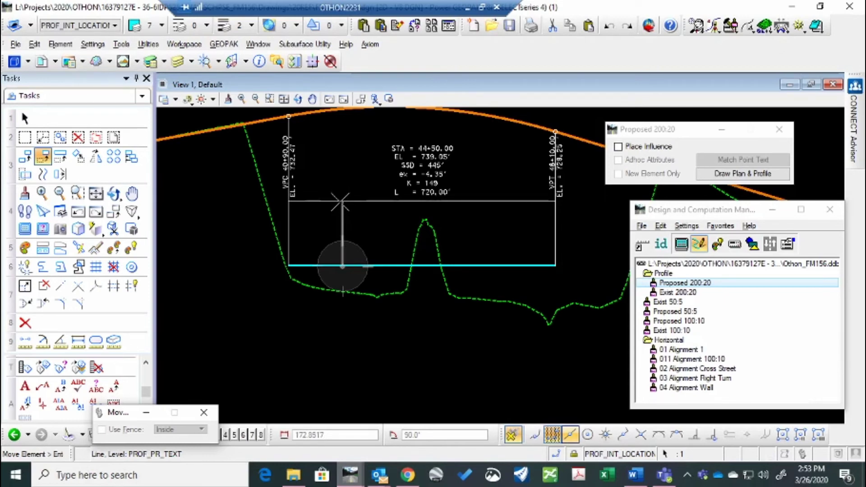
left_click(341, 210)
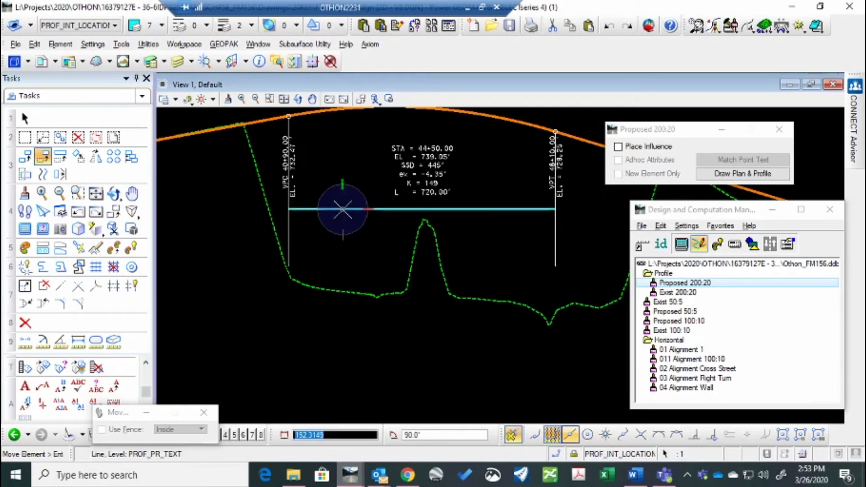
key("Escape")
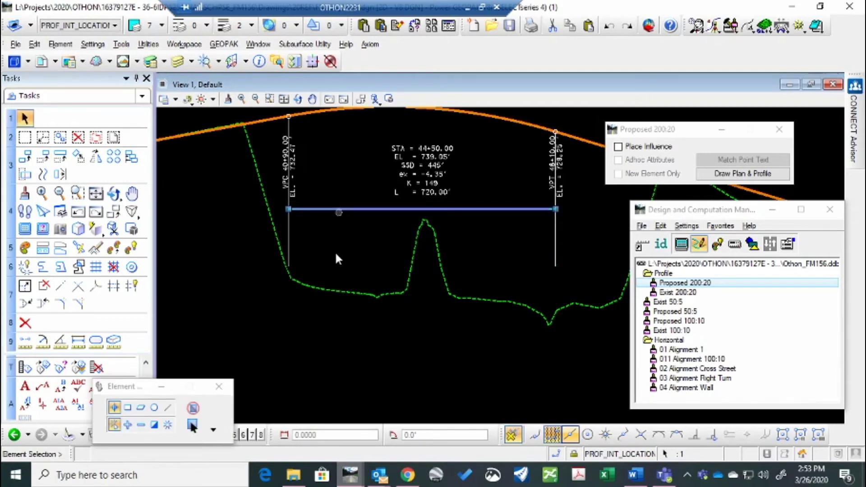
key("ctrl+z")
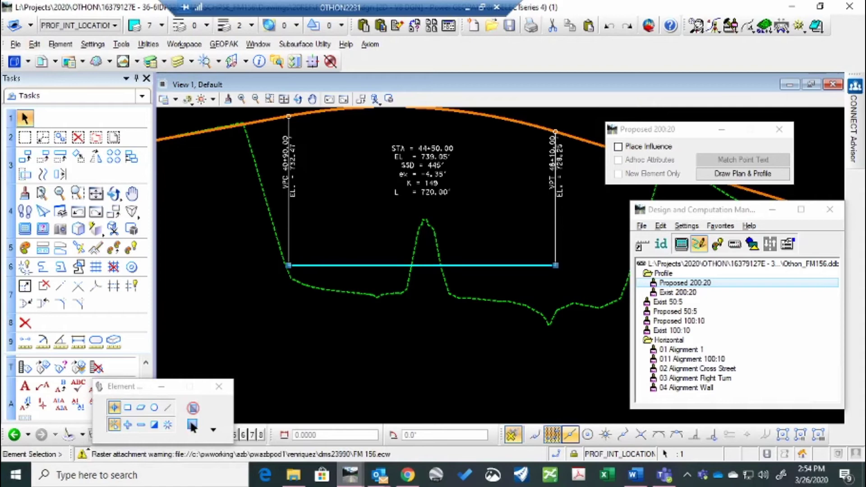
Move the bottom box line straight up 170 with AccuDraw locked at 90°.
left_click(43, 156)
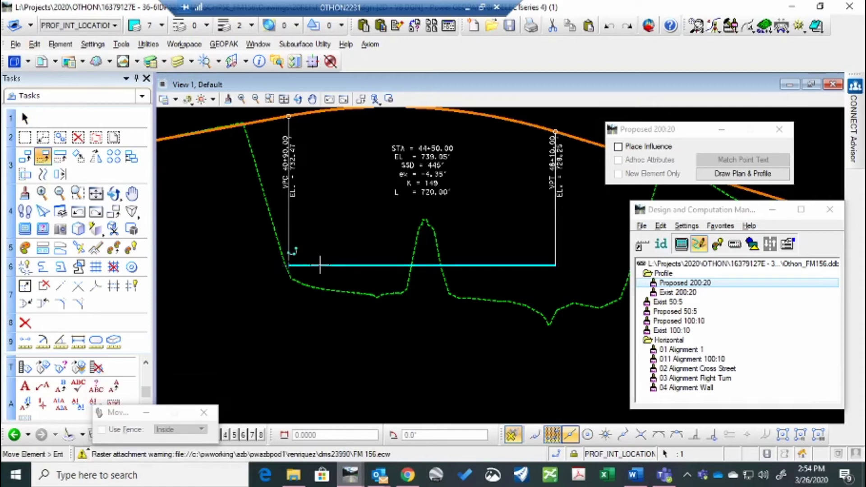
left_click(320, 267)
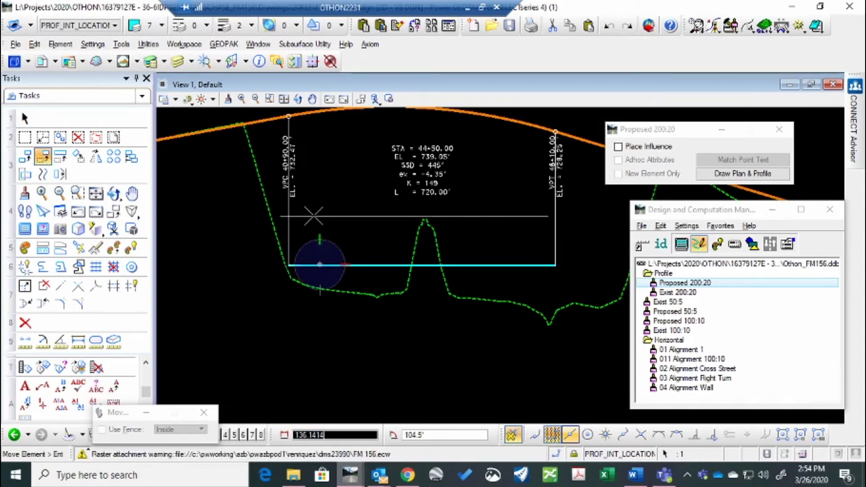
key("Return")
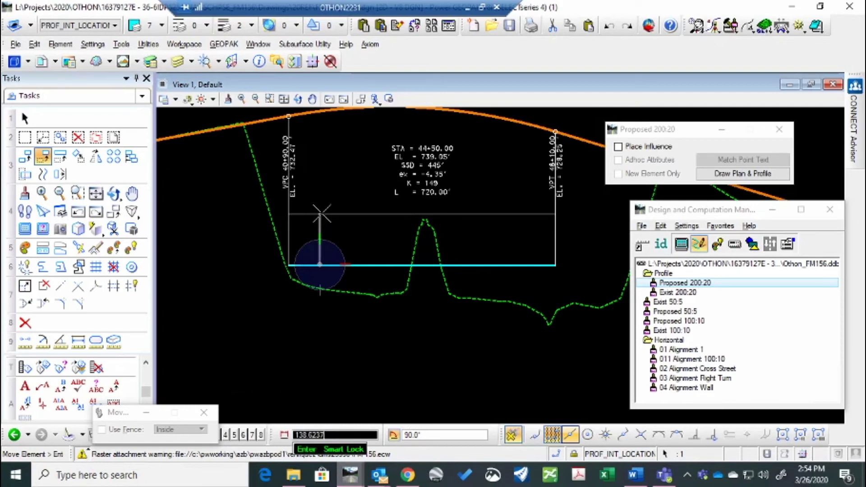
type("17")
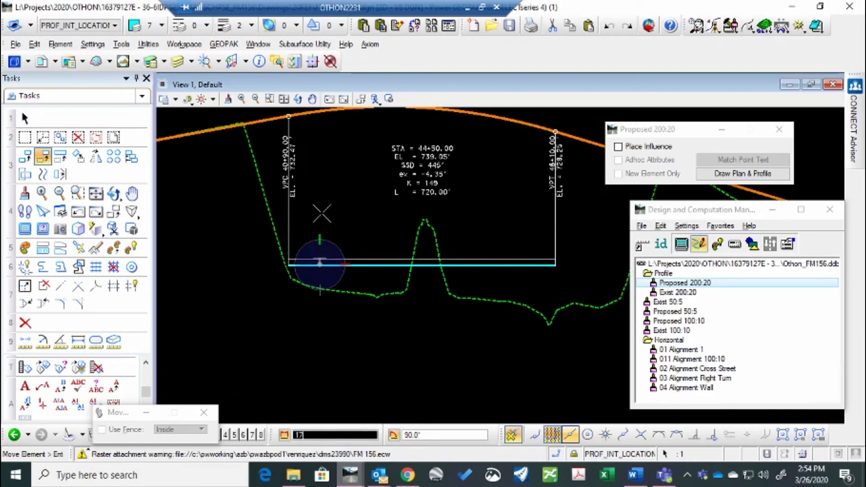
type("0")
left_click(321, 211)
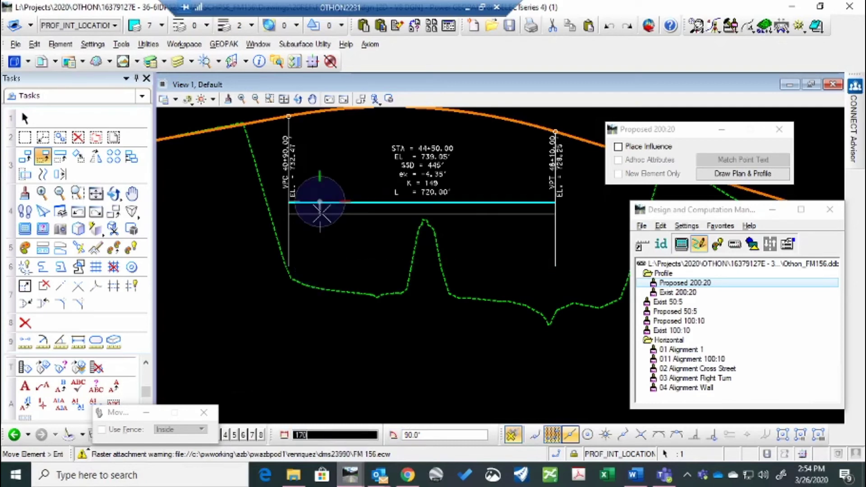
key("Escape")
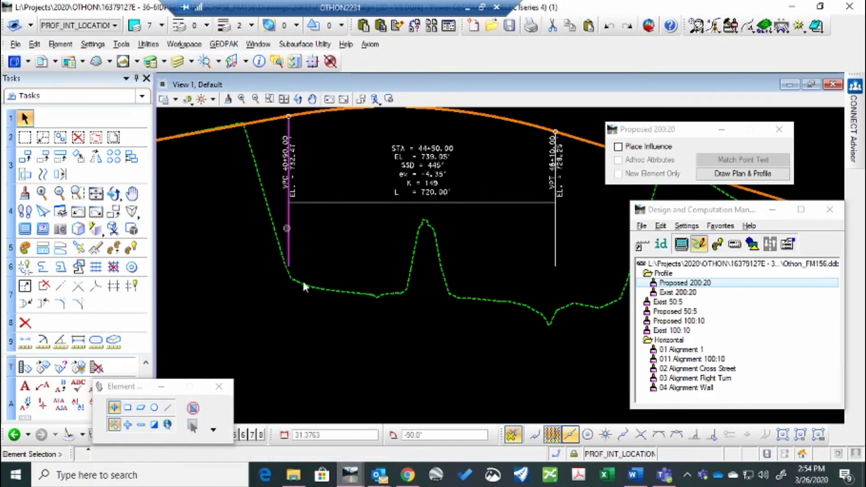
Shorten the left VPC vertical line so its lower end snaps to the raised box line.
left_click(291, 267)
left_click(288, 265)
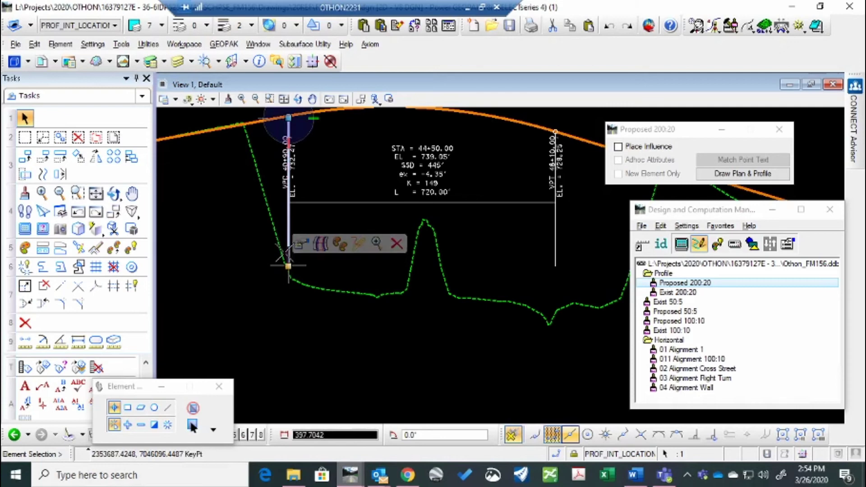
left_click(285, 260)
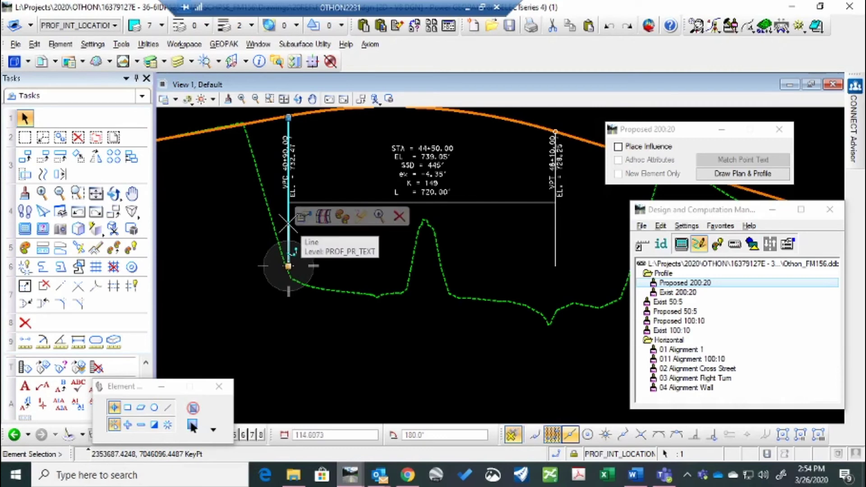
left_click(287, 226)
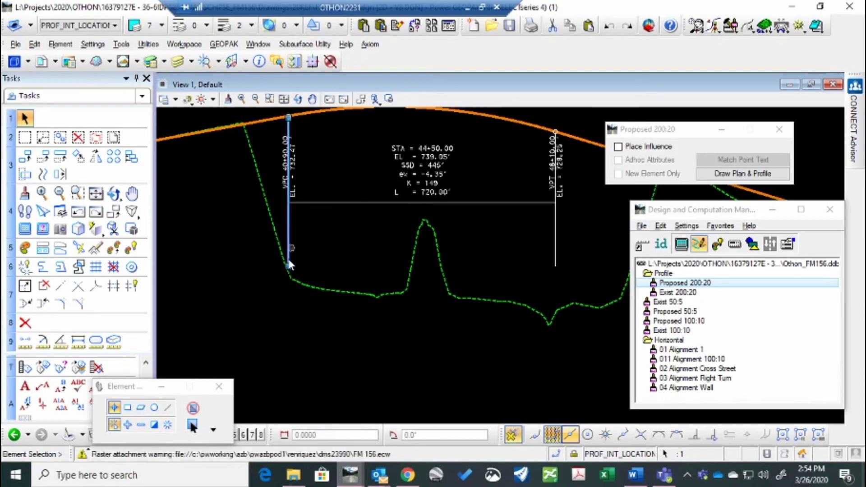
left_click(292, 267)
left_click(290, 267)
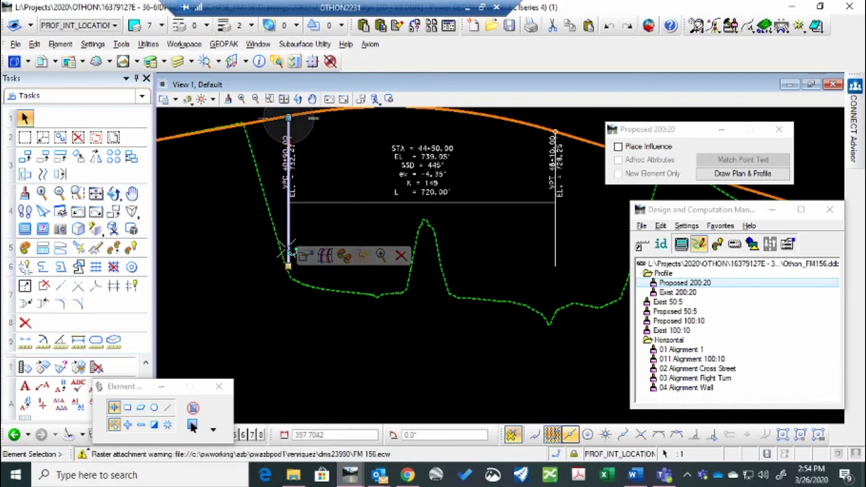
left_click(288, 266)
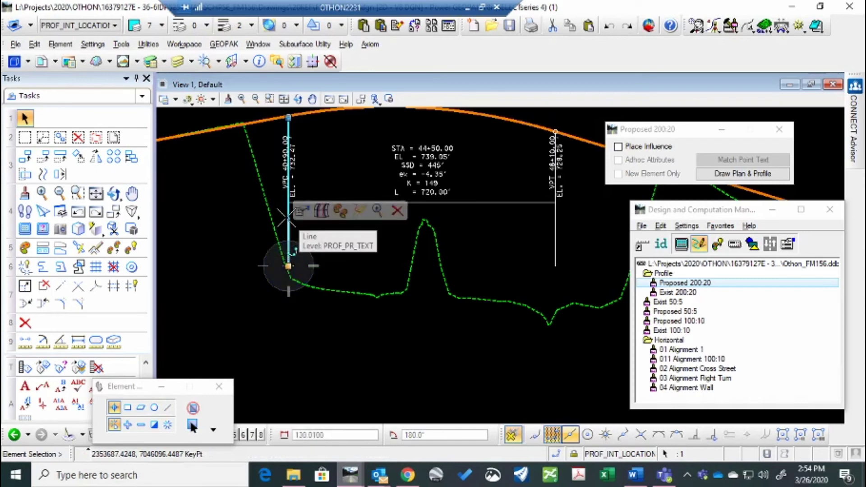
left_click(287, 216)
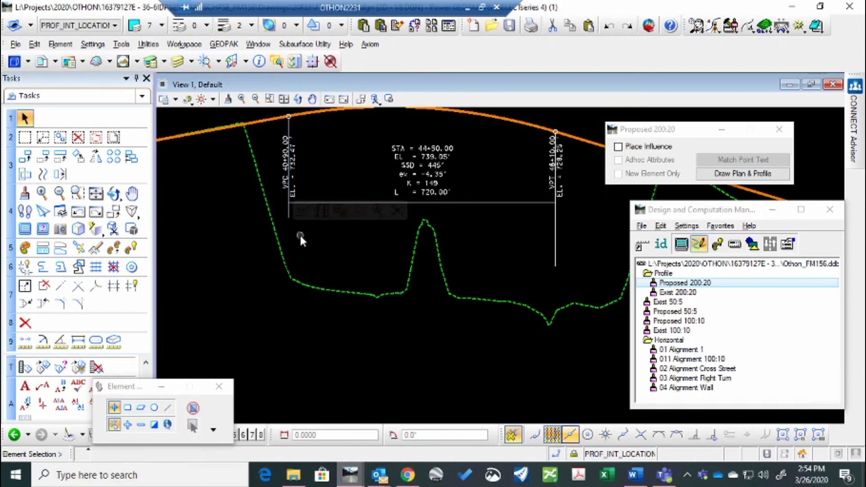
left_click_drag(287, 216, 289, 266)
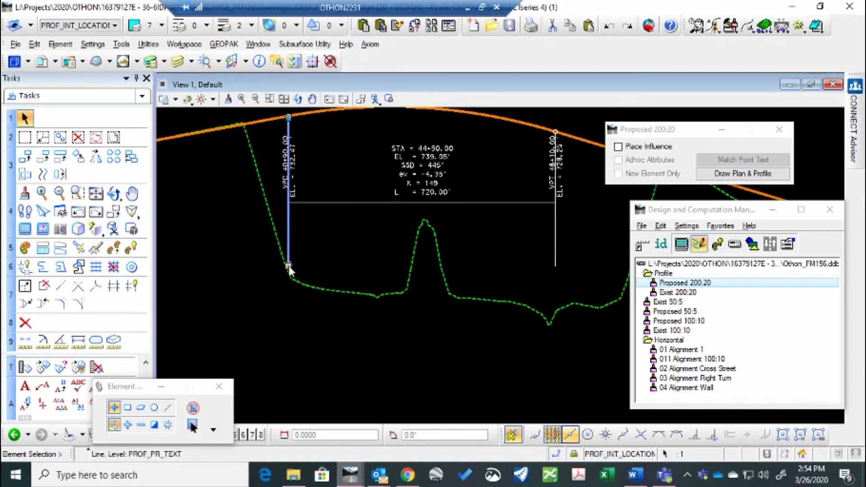
scroll(288, 207, "up", 2)
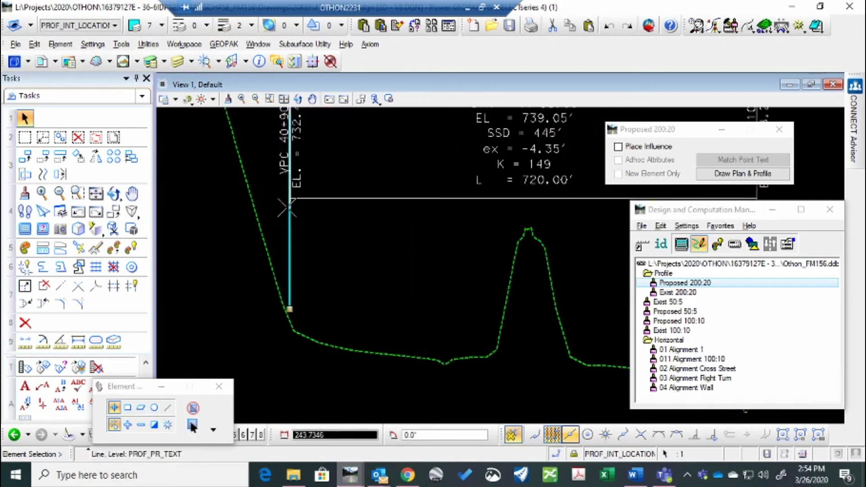
scroll(286, 210, "up", 1)
left_click_drag(290, 369, 291, 196)
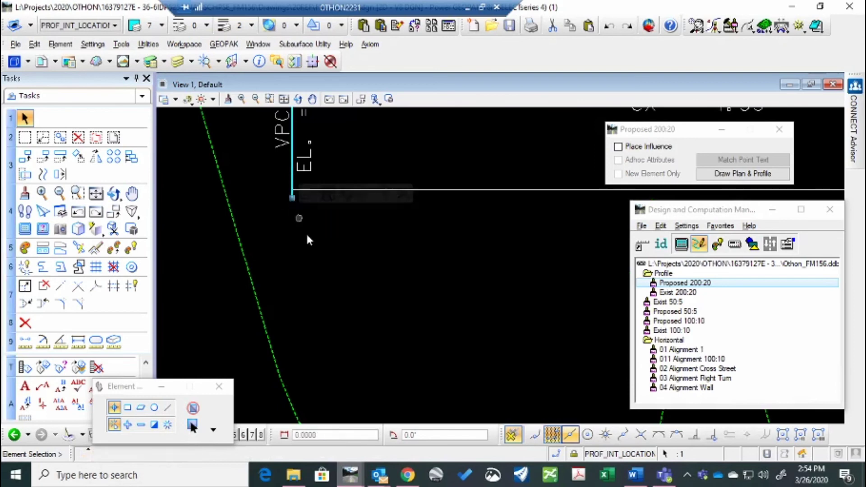
scroll(289, 231, "down", 3)
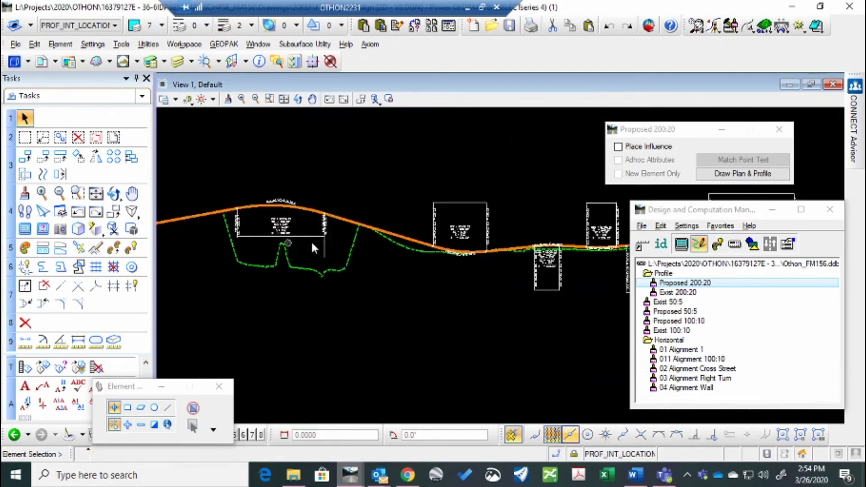
scroll(313, 248, "up", 1)
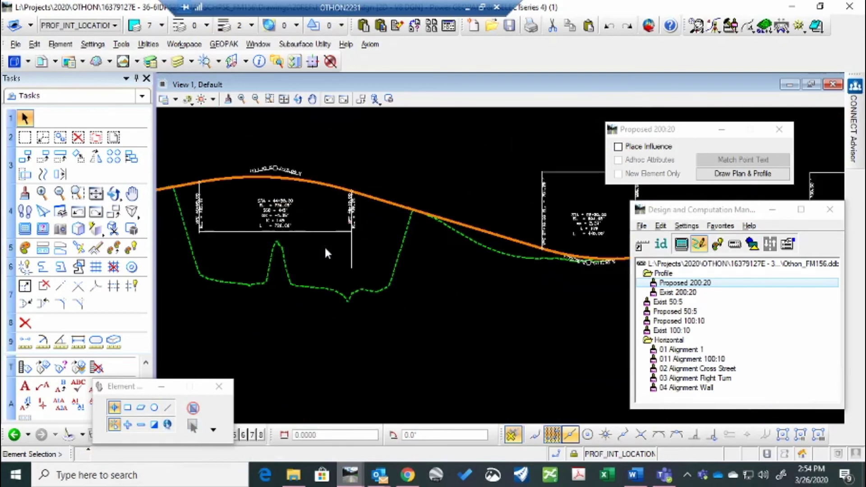
Select the next vertical line of the 44+50 curve box and bring up the element context menu.
left_click(351, 269)
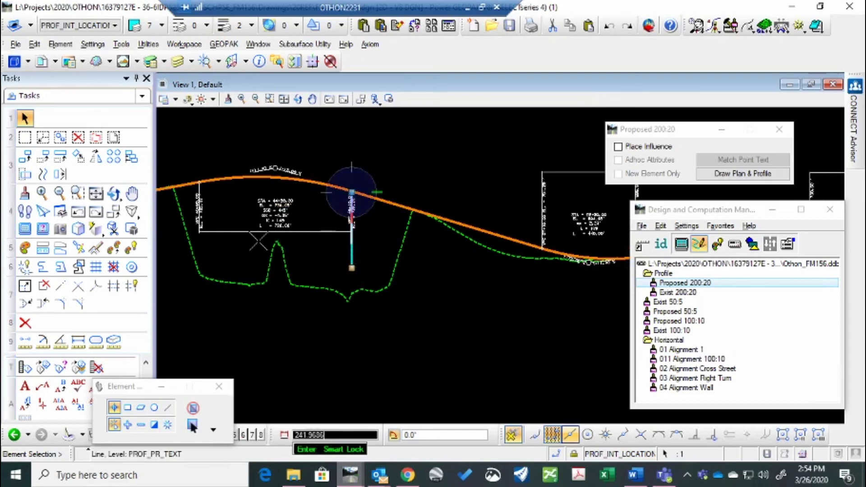
scroll(229, 244, "up", 3)
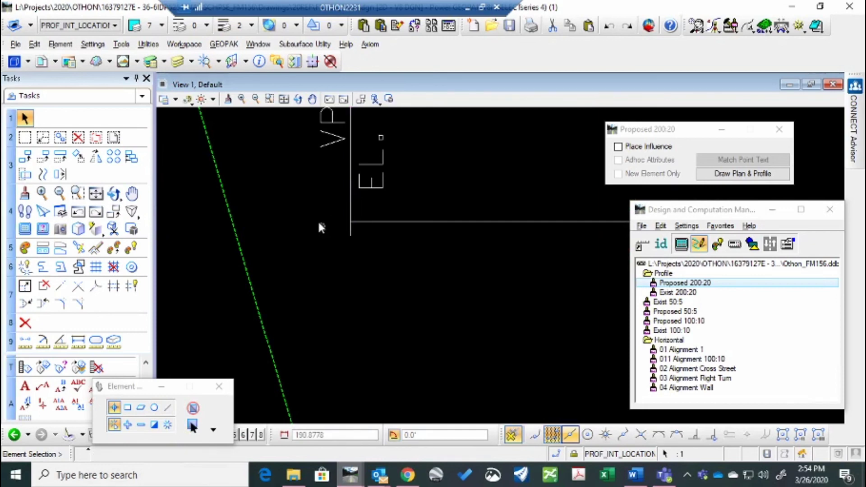
scroll(314, 256, "down", 5)
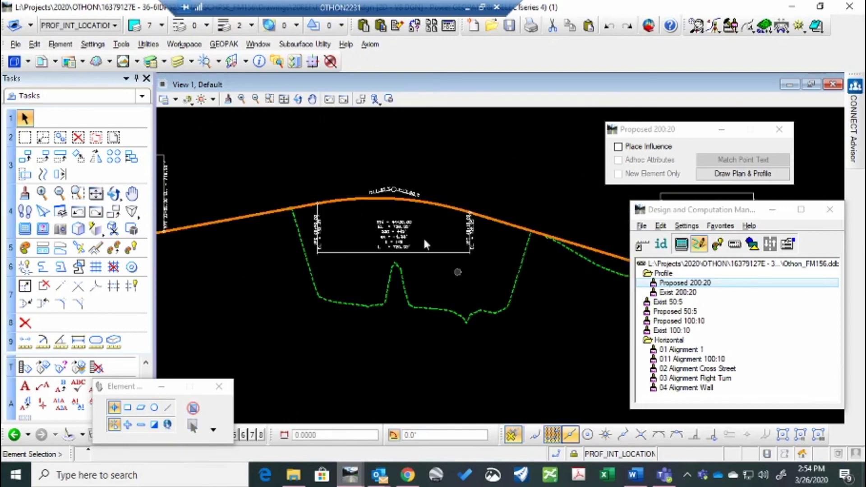
scroll(423, 237, "down", 2)
scroll(270, 211, "down", 2)
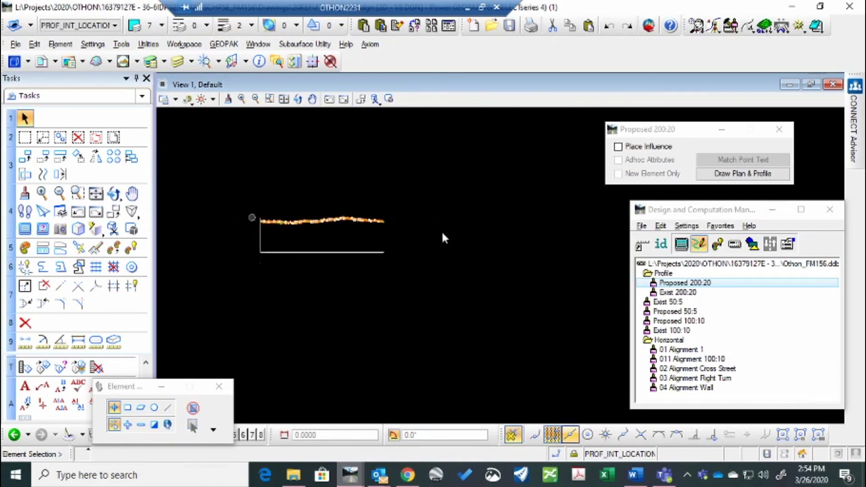
scroll(286, 218, "up", 3)
scroll(311, 230, "up", 2)
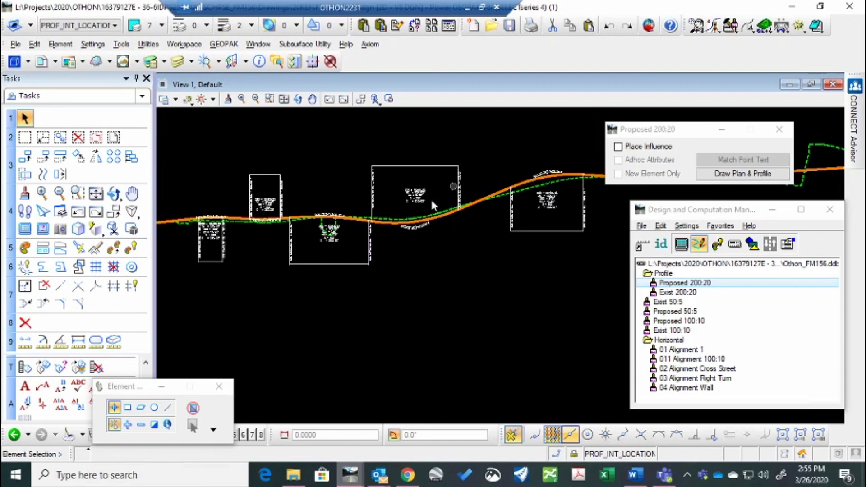
right_click(478, 159)
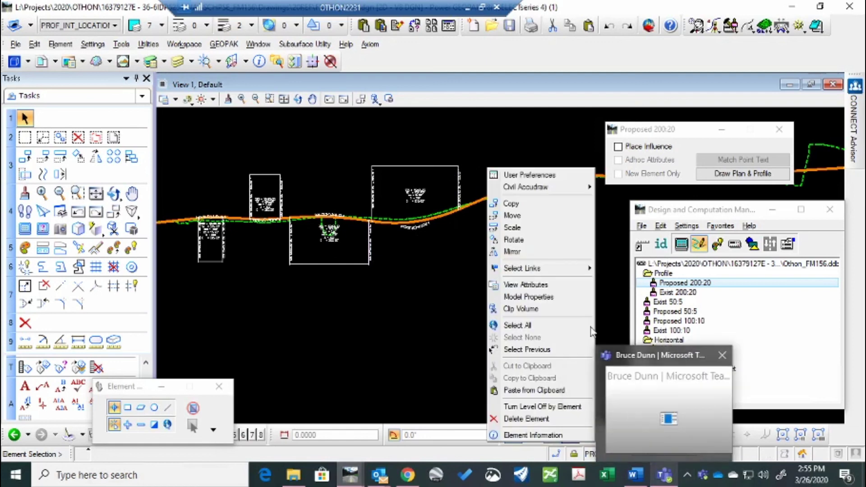